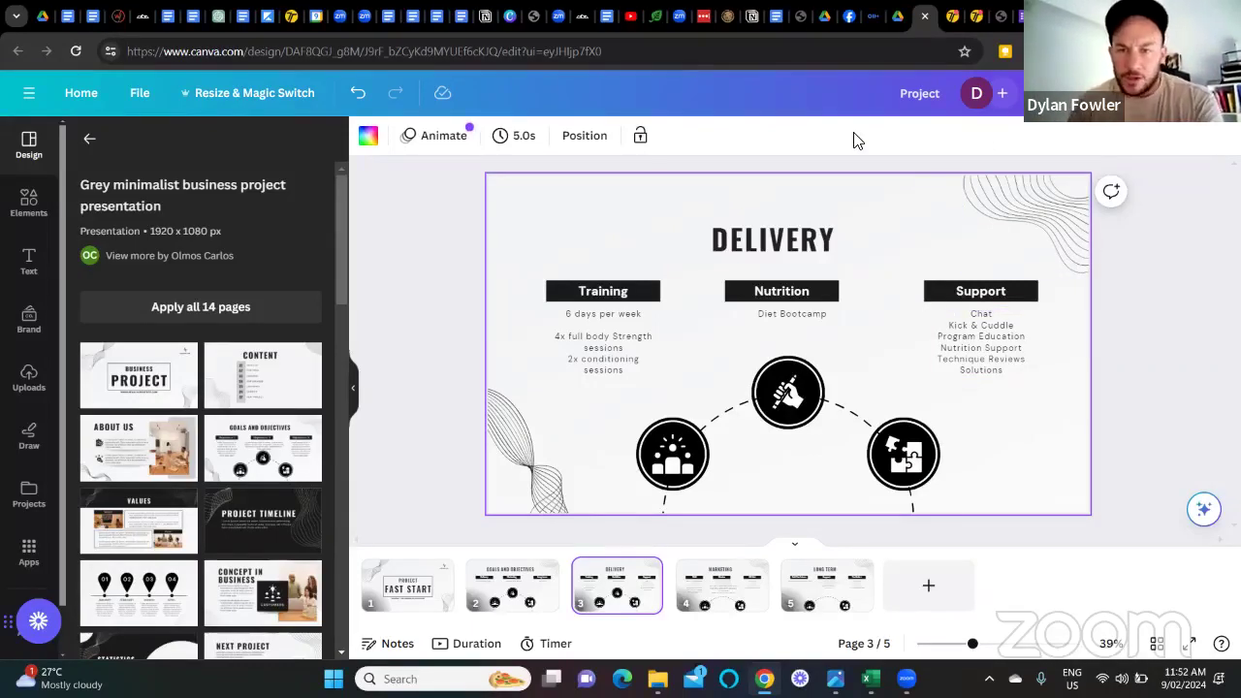
Switch to Trainerize and choose Mamba 28 Day Fast Start Female as the master program for the client's subscription.
left_click(974, 20)
left_click_drag(974, 20, 950, 19)
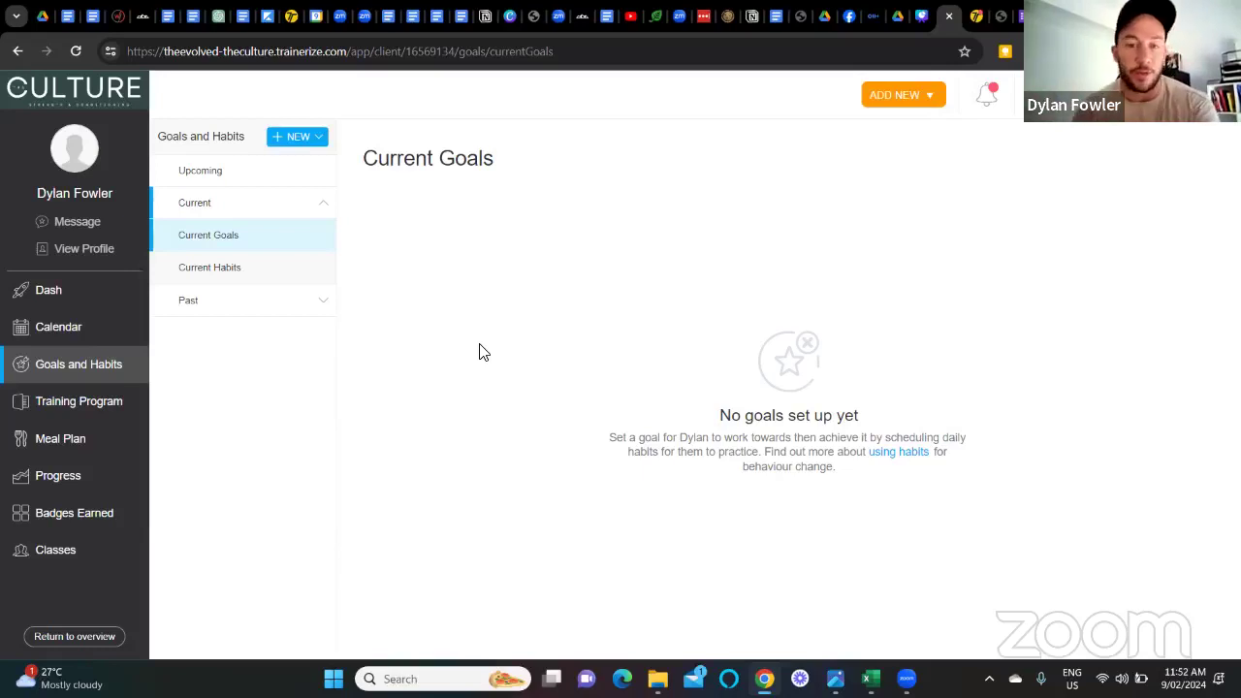
left_click(75, 402)
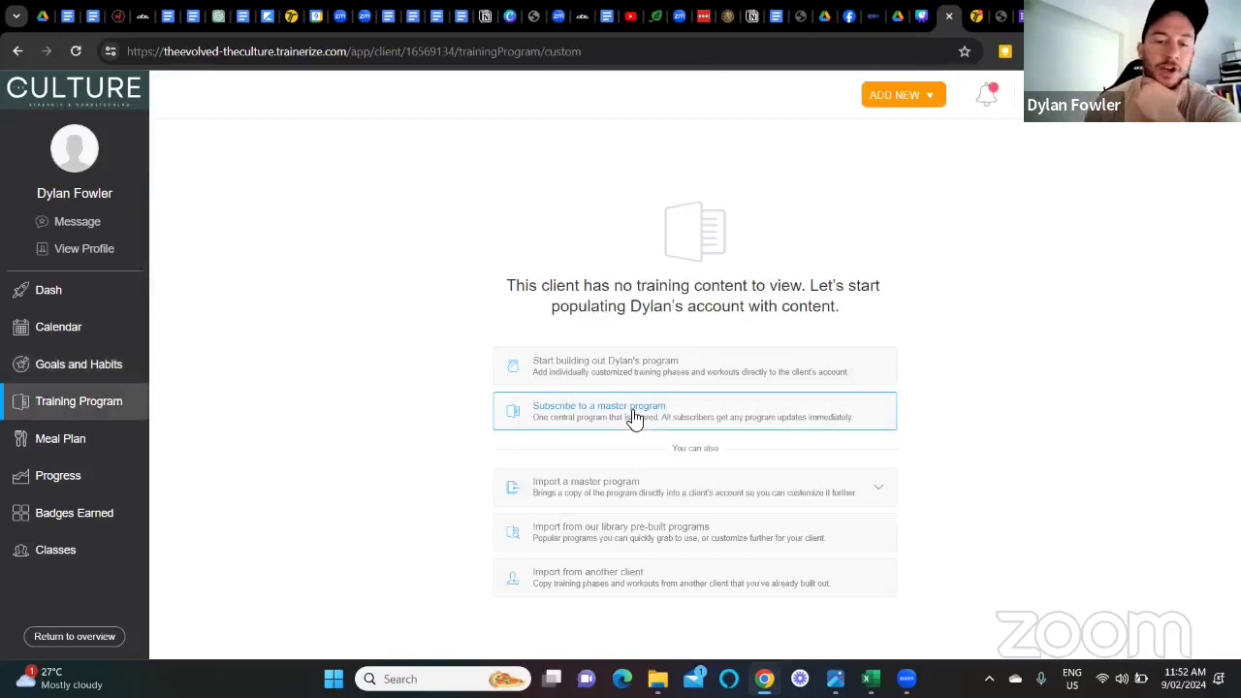
left_click(630, 411)
left_click(535, 313)
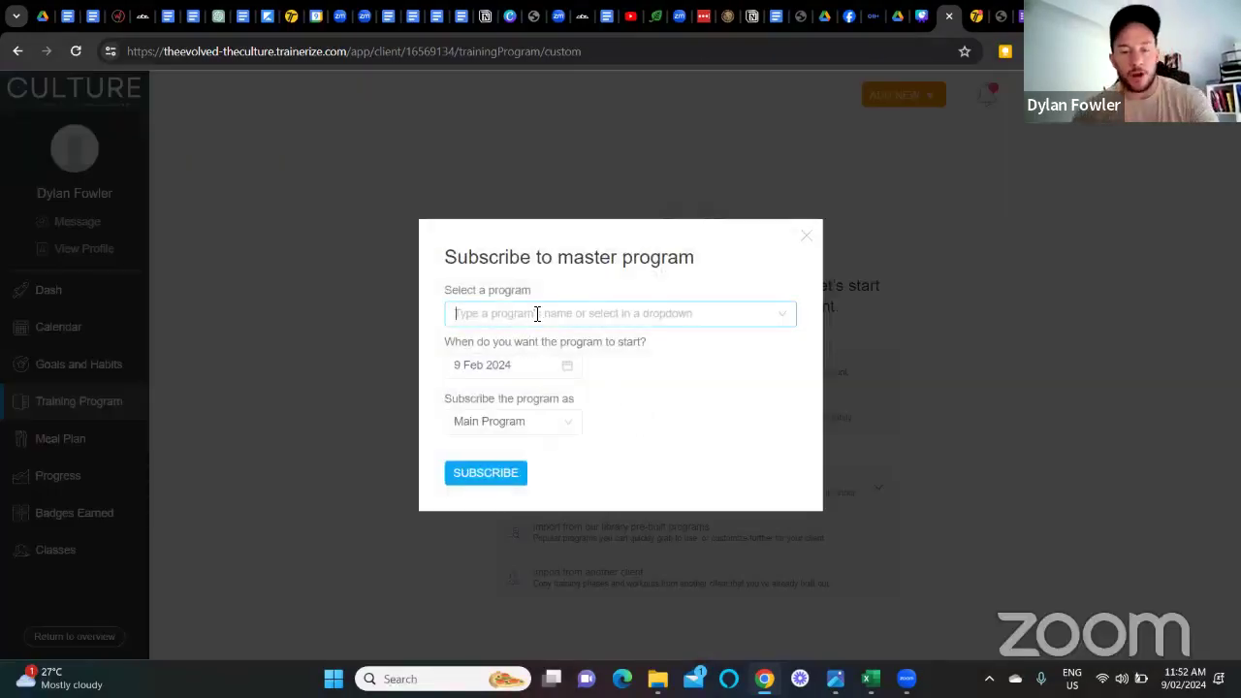
type("mamba")
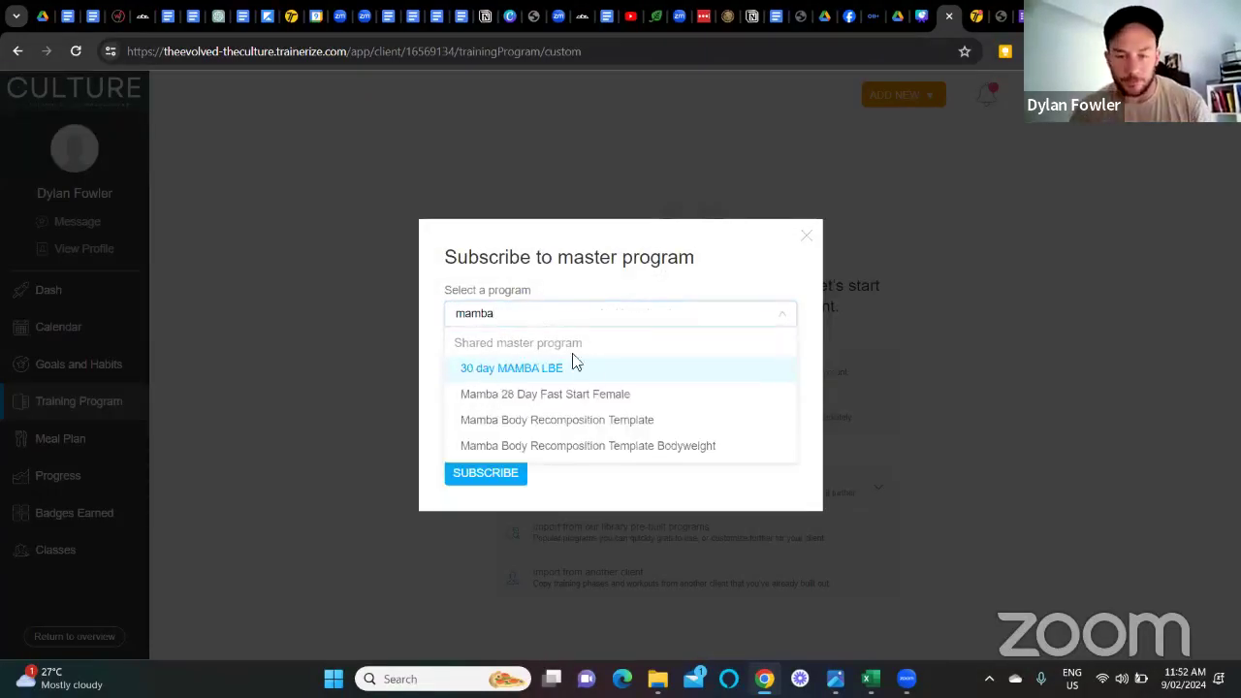
left_click(579, 397)
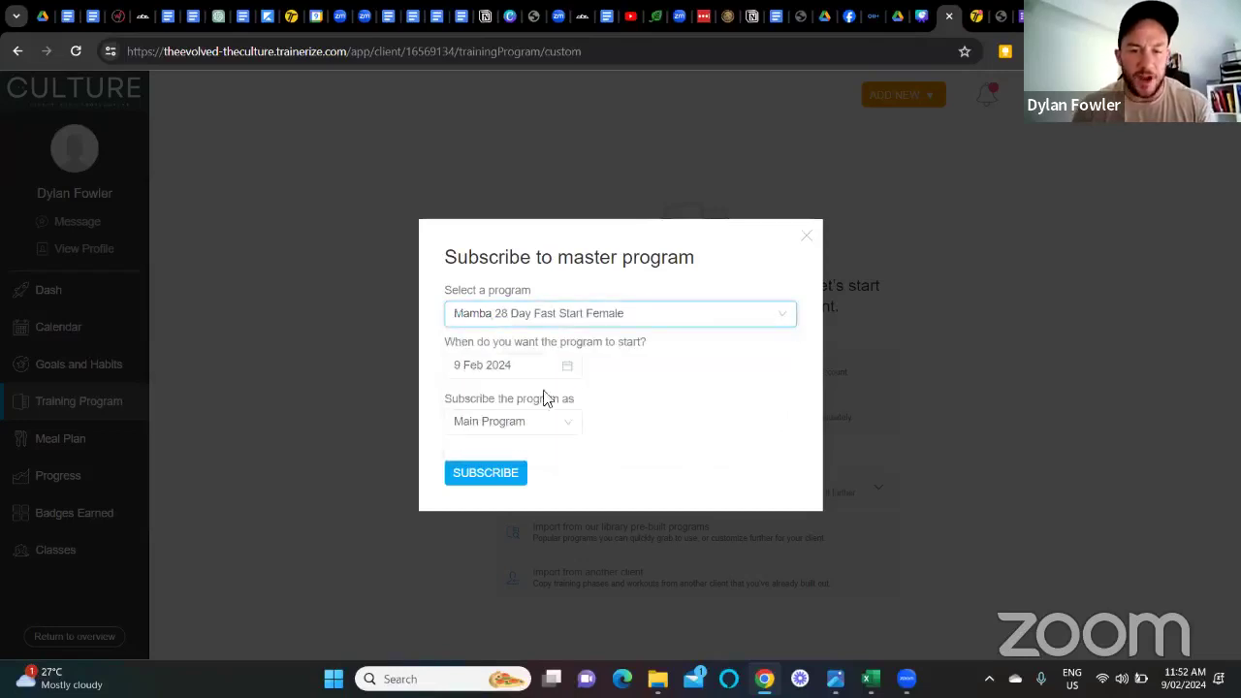
Set the program's start date to 12 Feb 2024 and subscribe the client to it as the main program.
left_click(487, 364)
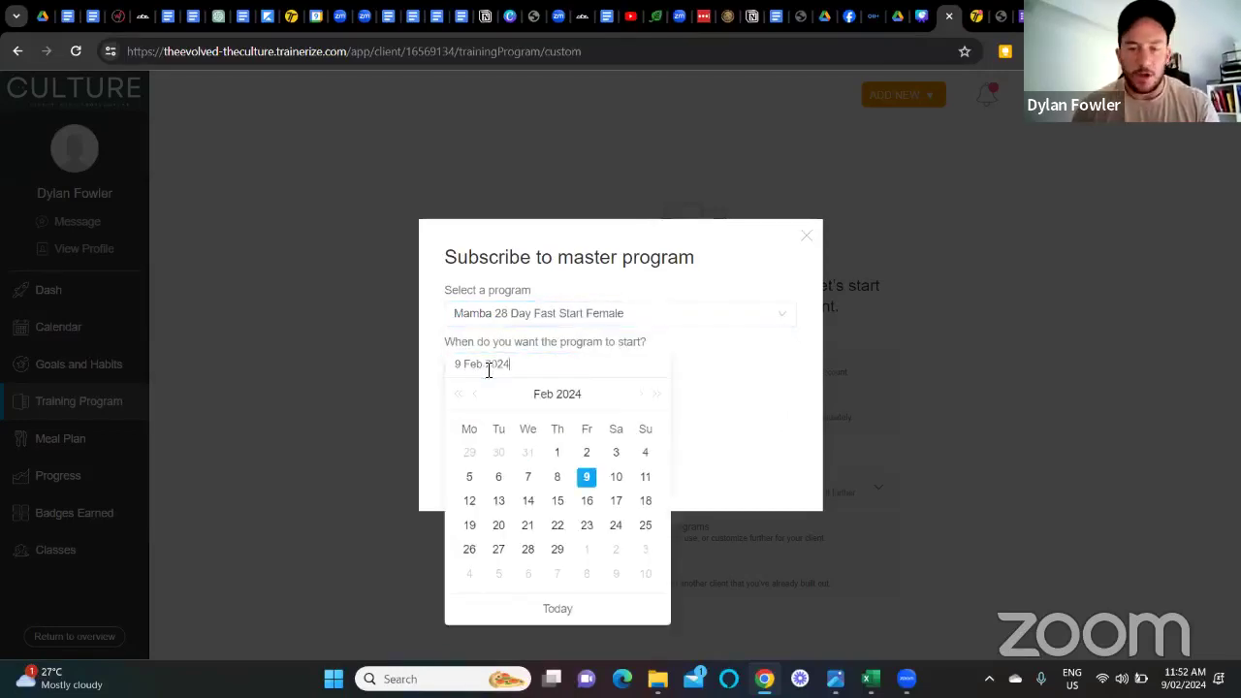
left_click(470, 501)
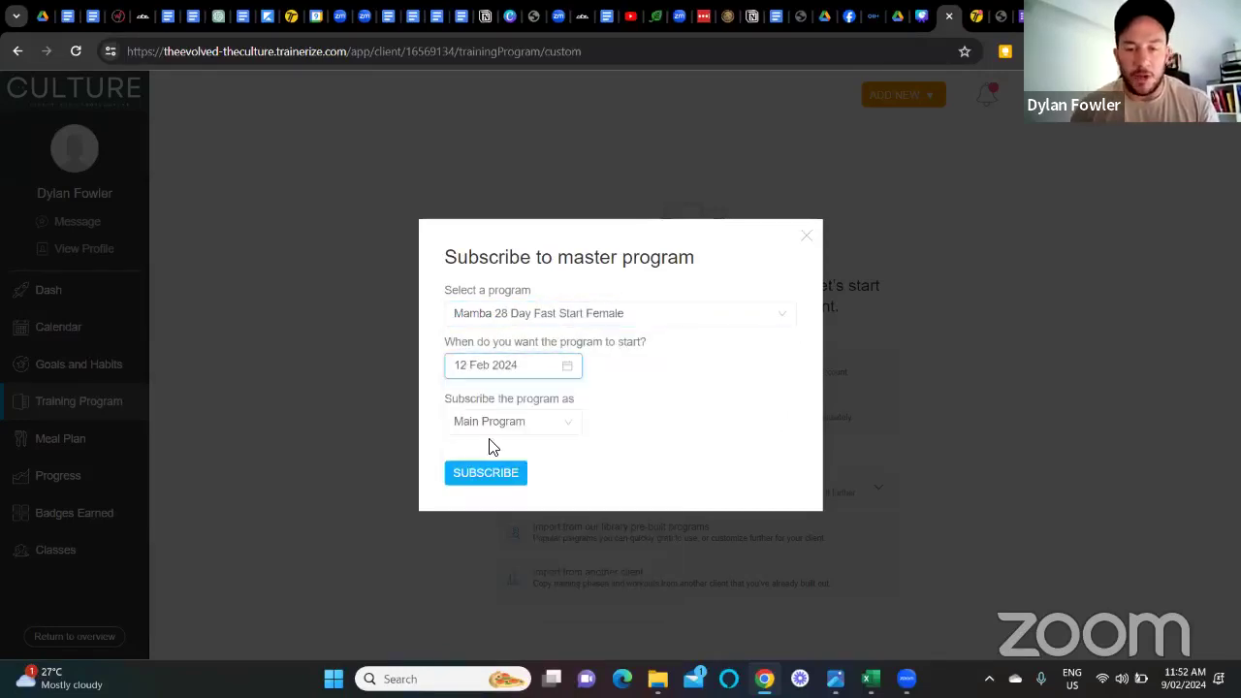
left_click(476, 471)
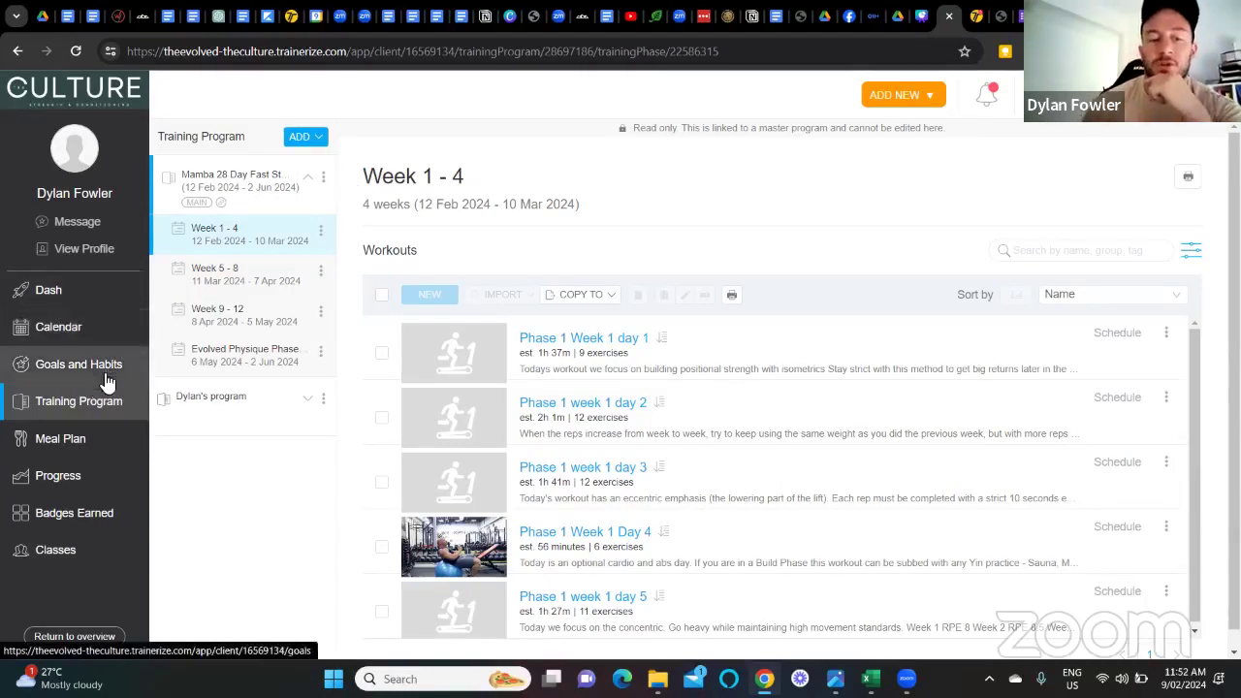
Begin attaching a meal plan PDF to the client's meal plan from the Downloads folder.
left_click(61, 451)
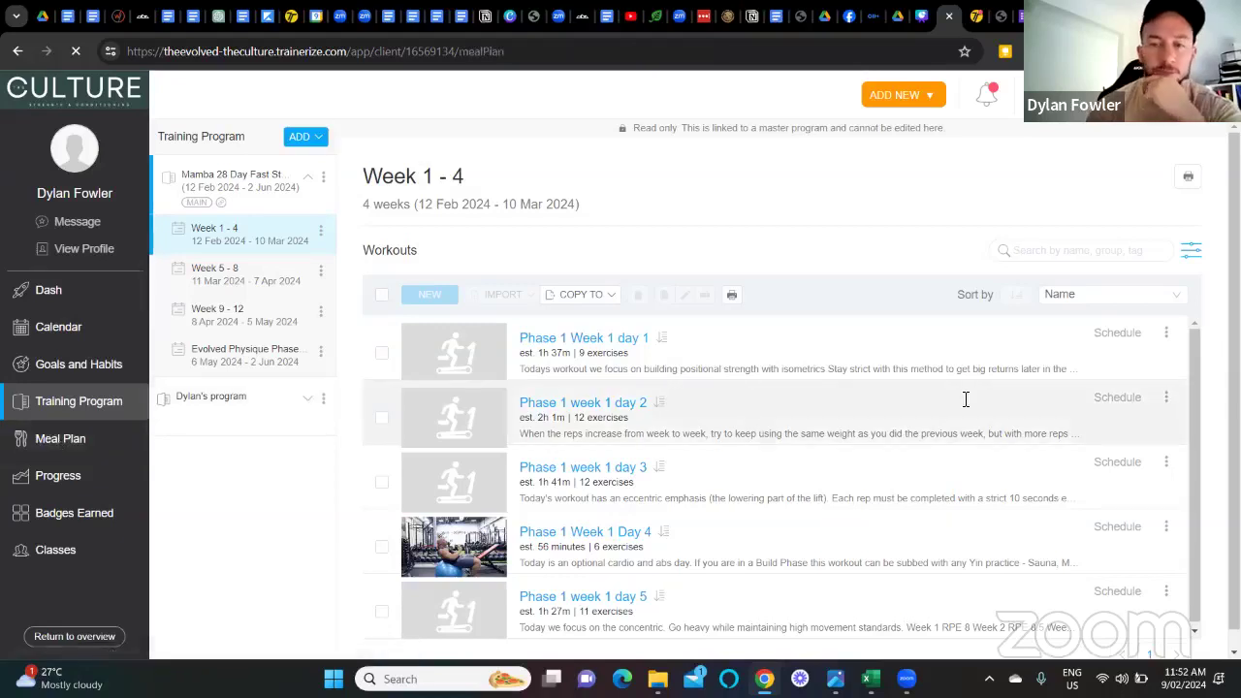
left_click(66, 441)
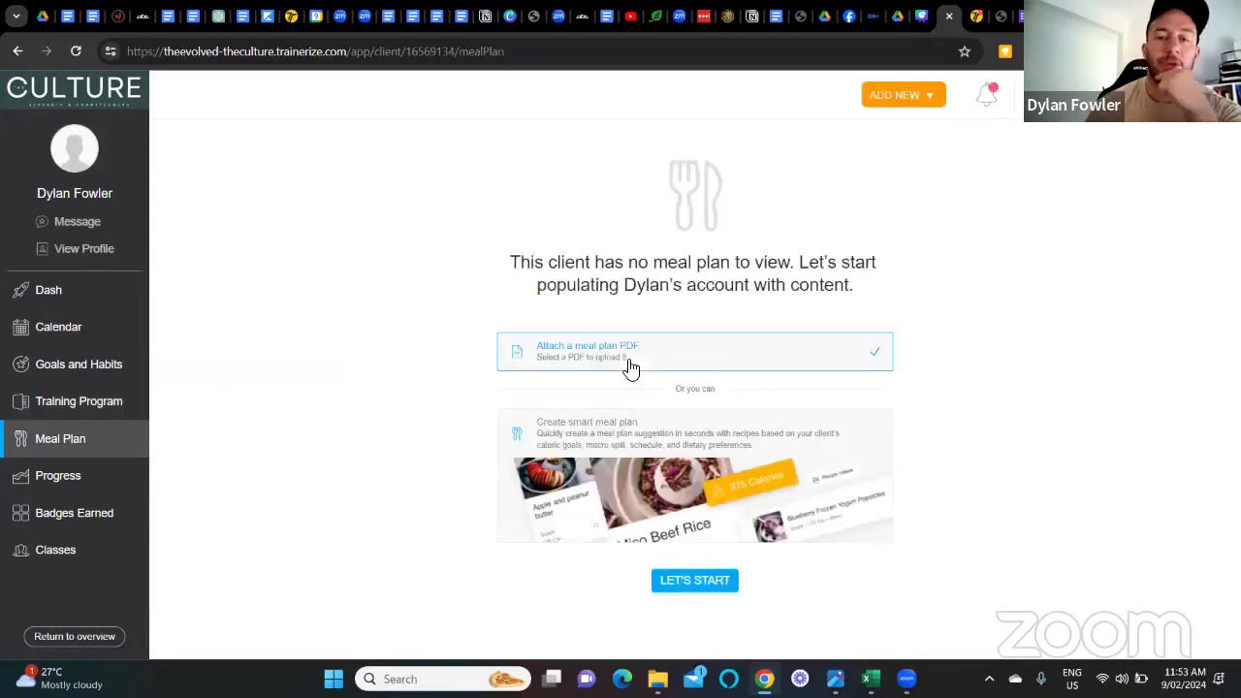
left_click(675, 587)
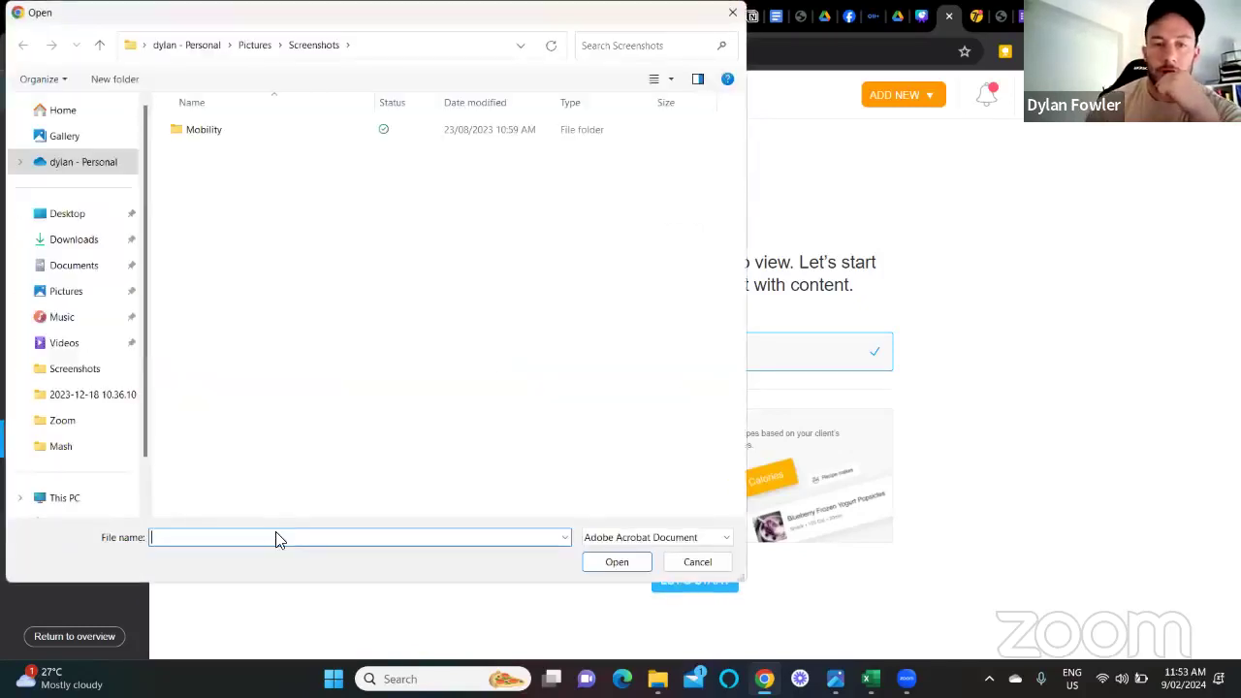
left_click(74, 239)
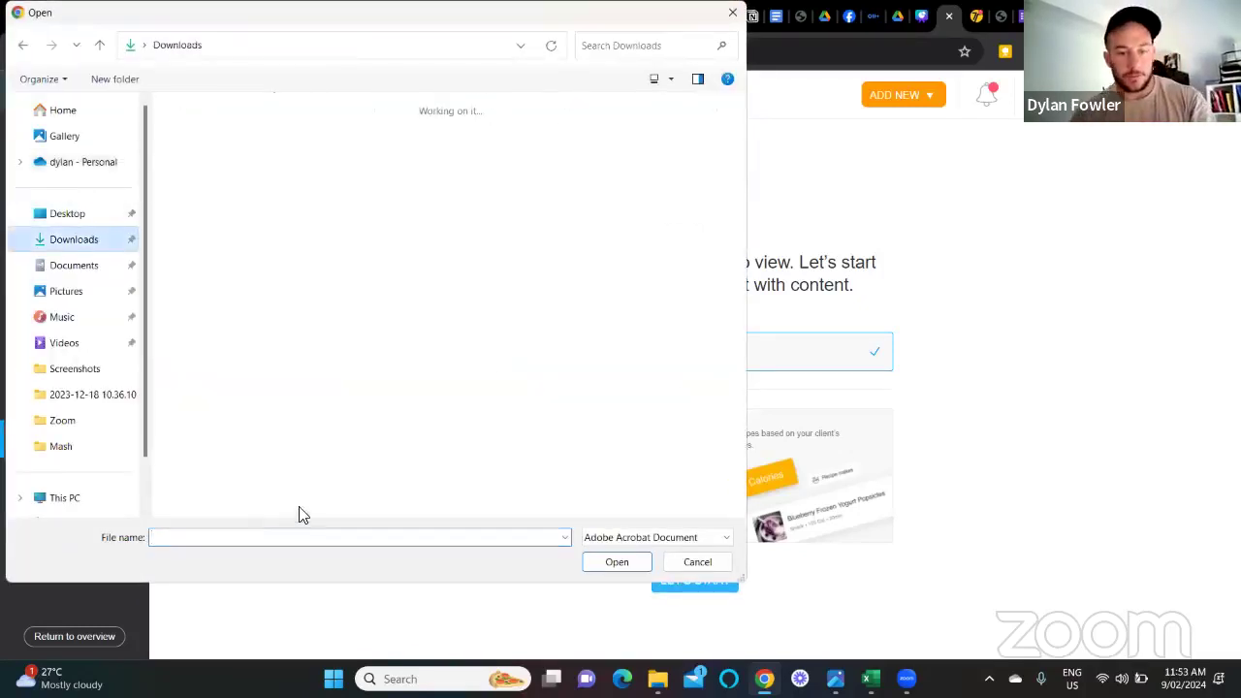
Try to find "female health foods" in Downloads, including all file types.
left_click(213, 535)
type("female health")
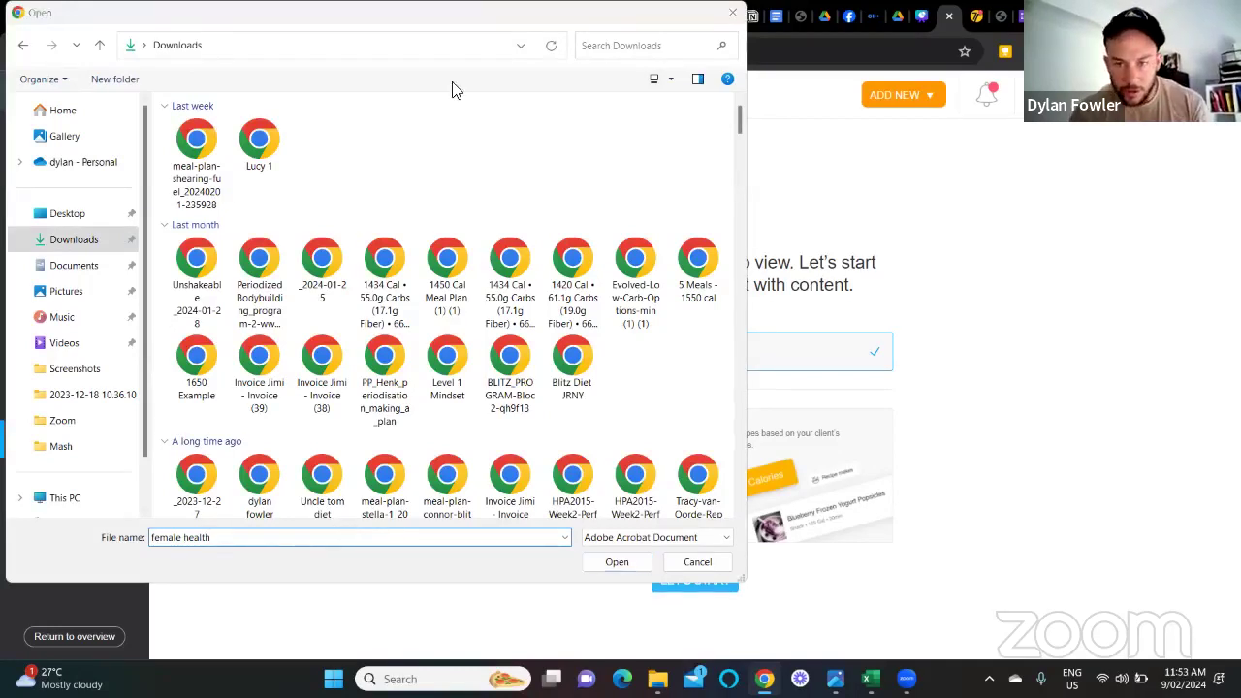
left_click(661, 537)
left_click(593, 564)
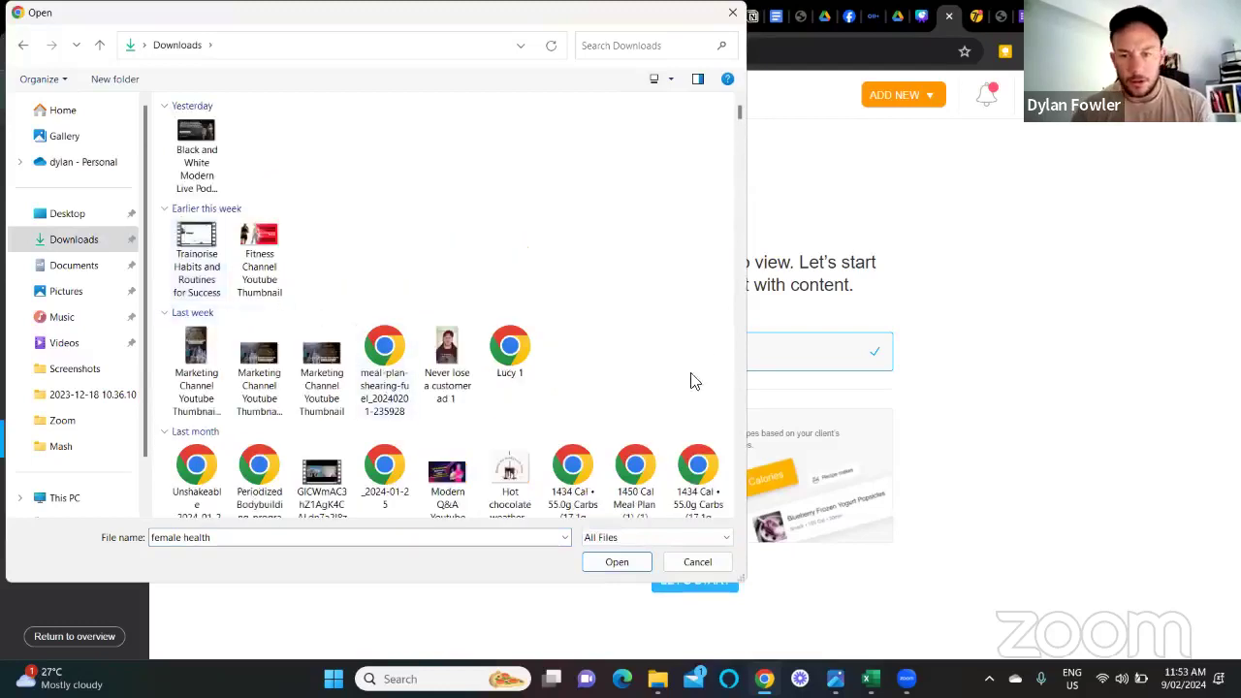
left_click(287, 540)
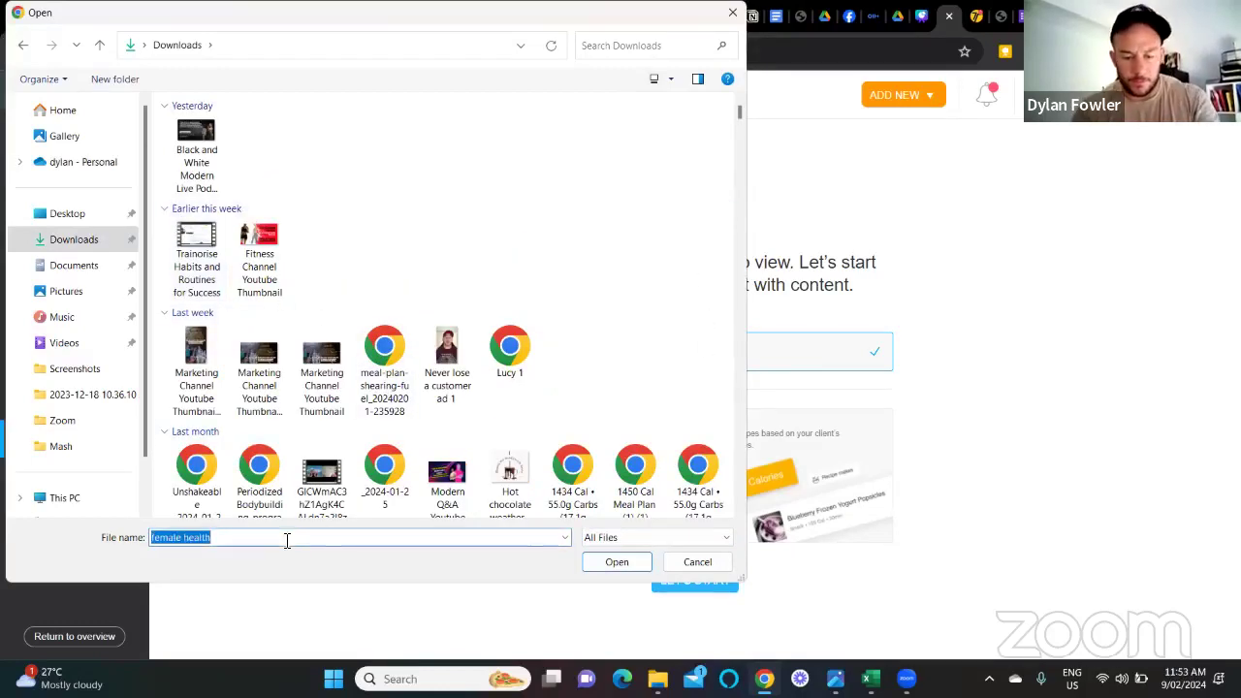
left_click(287, 540)
type("foods")
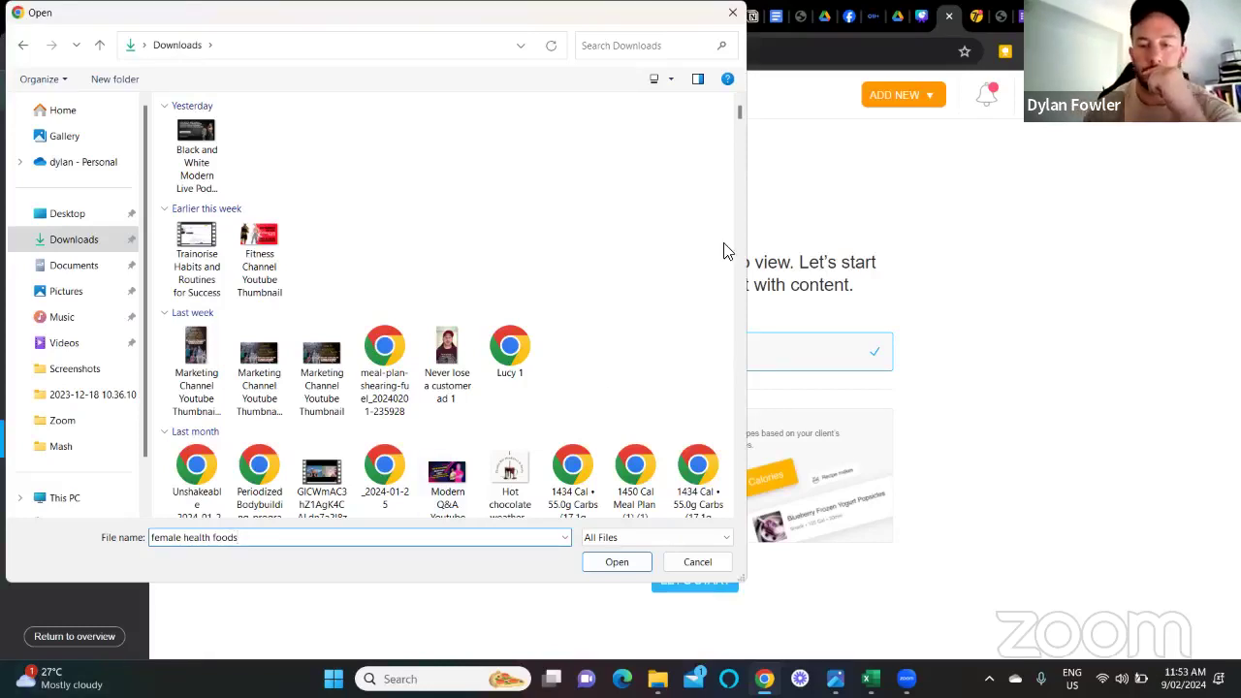
Attach the client-named PDF from last week's downloads as the meal plan, keeping its file name as the title.
scroll(739, 116, "down", 5)
scroll(740, 107, "up", 6)
double_click(510, 347)
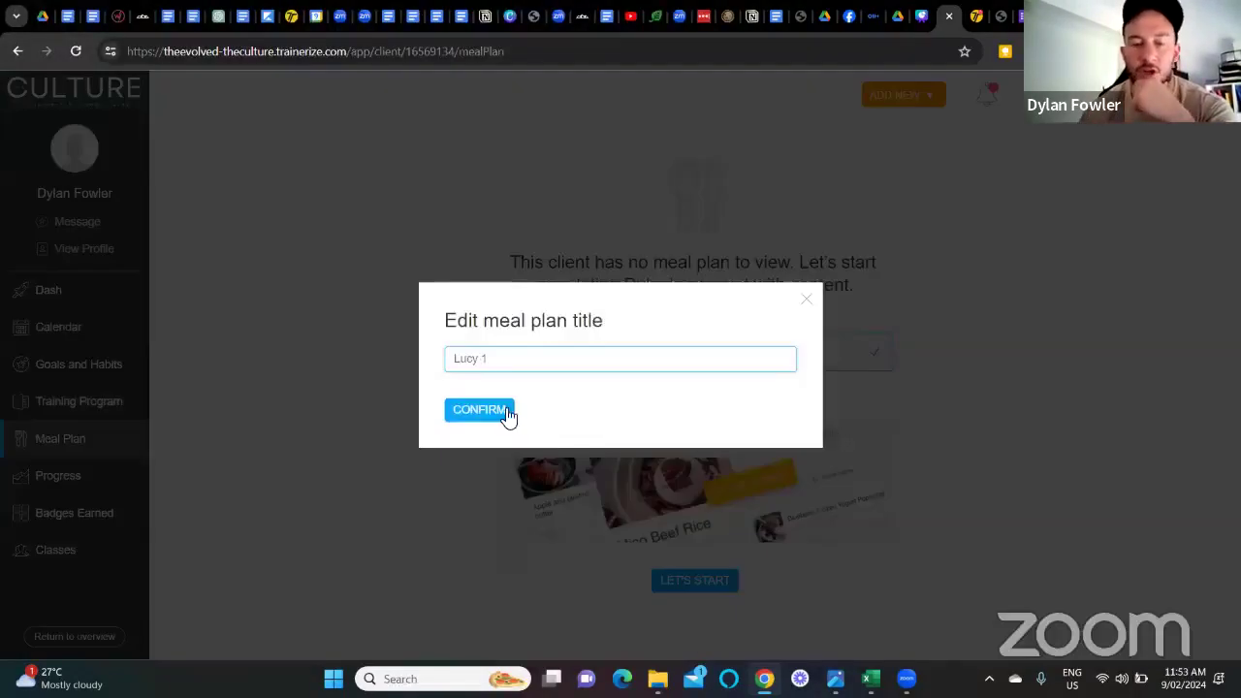
left_click(505, 414)
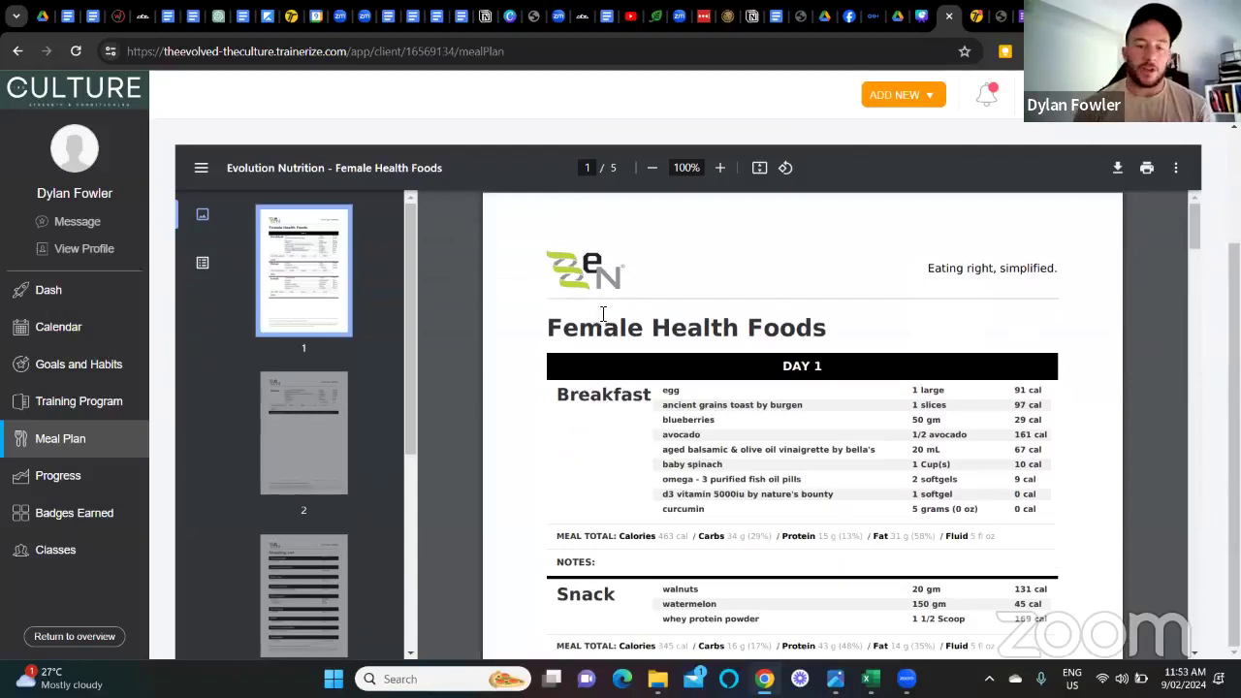
Select the Day 1 meals through the day total in the attached PDF and open ChatGPT in a new browser tab.
left_click_drag(659, 395, 1019, 271)
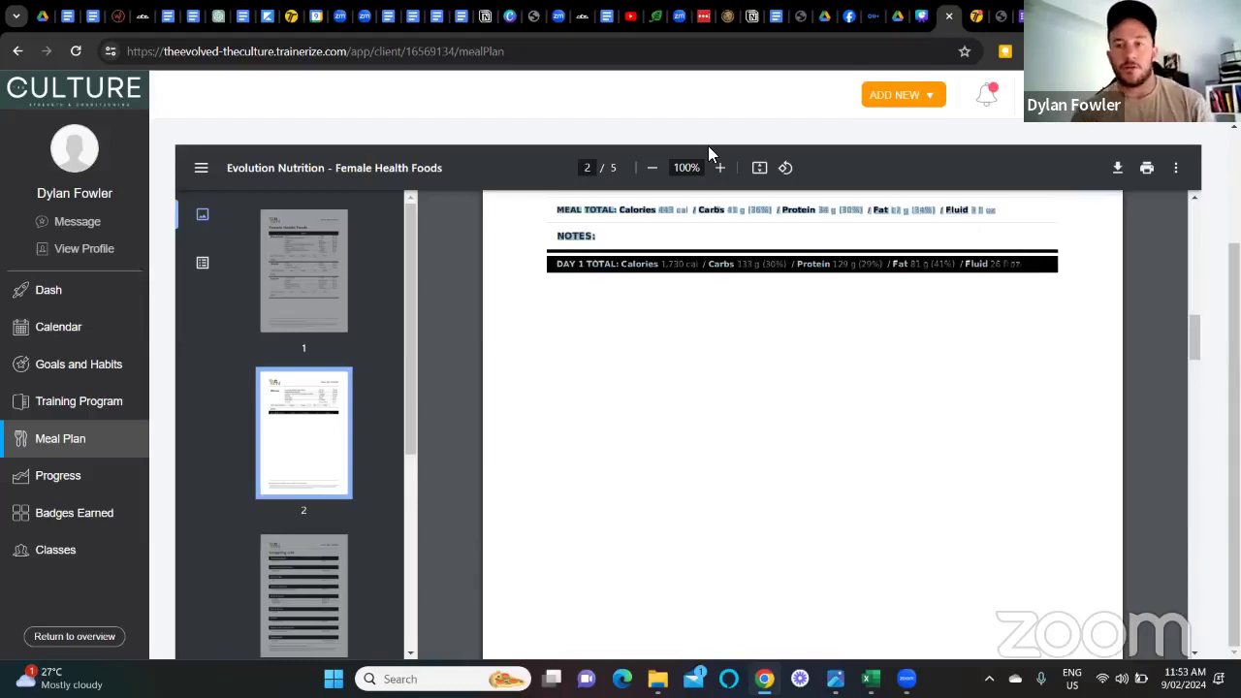
key("ctrl+t")
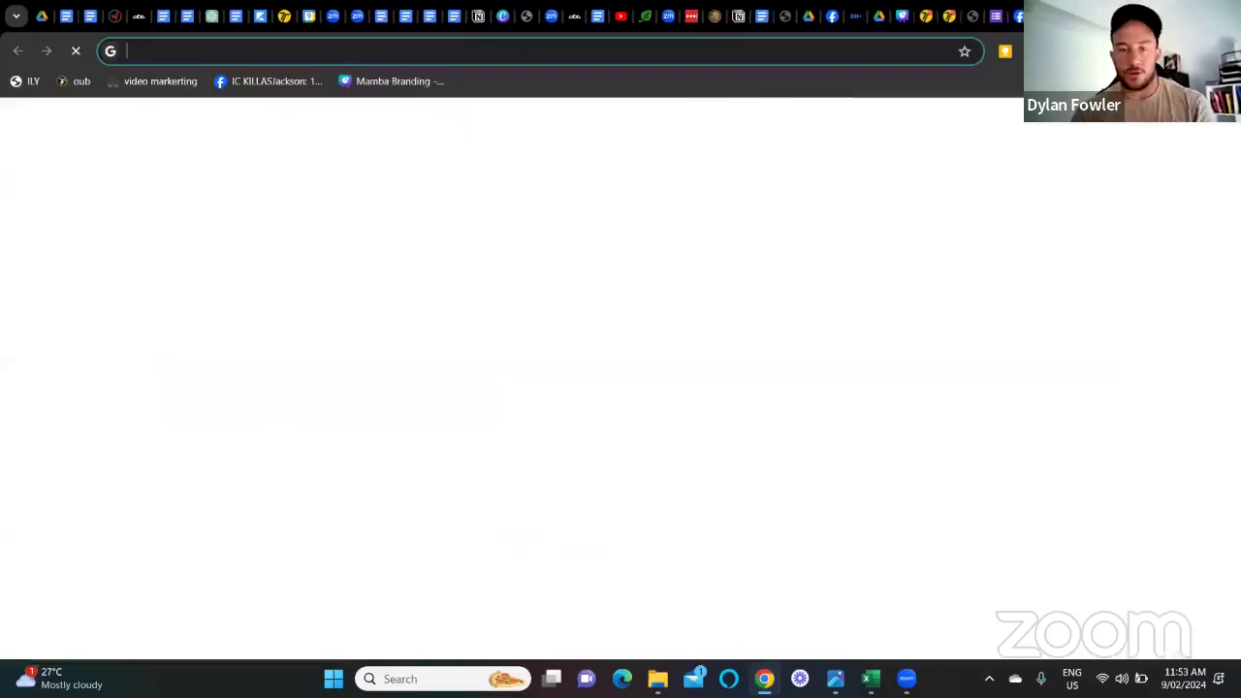
type("chat")
key("Return")
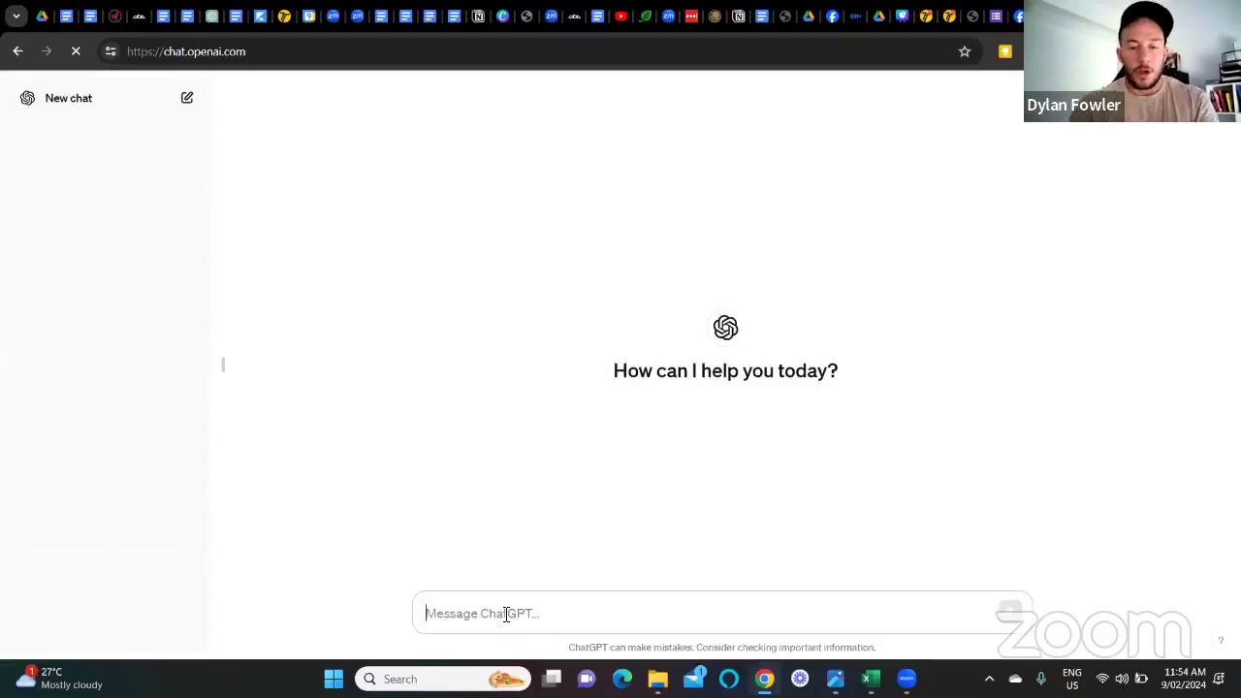
Begin the prompt "using the same macros , calories & similar foods and meal options I want you to rewrite this meal plan so that it fits a".
type("using the same ")
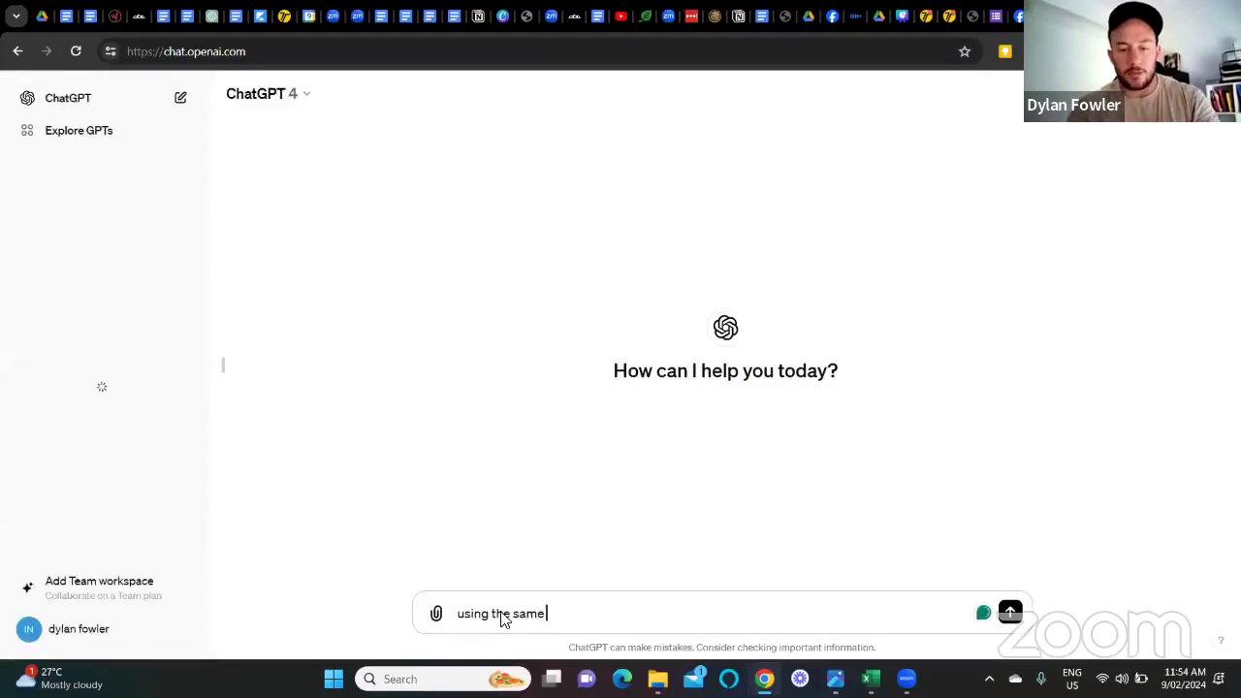
type("macros , calories & similar foods and meal options I want you to rewrite this ")
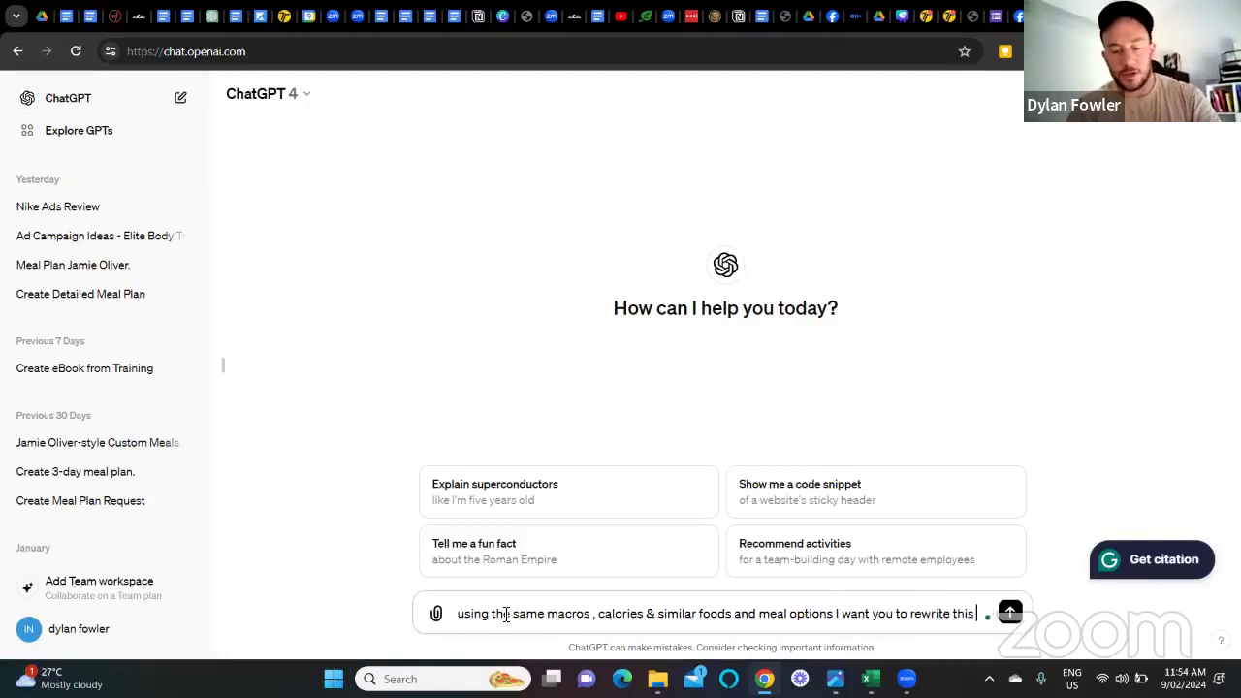
type("meal plan so that it fits a")
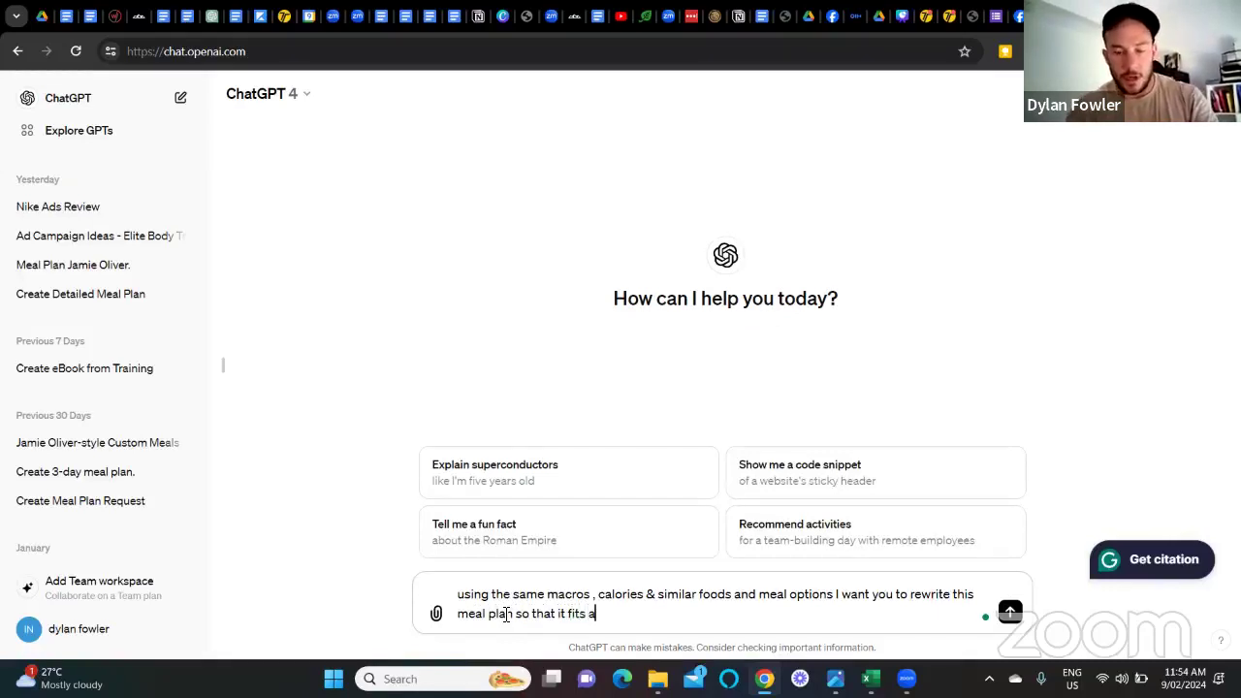
Change the end of the prompt sentence to "so that it has more calories for a male who weighs 100kg".
key("BackSpace")
key("BackSpace")
key("BackSpace")
key("BackSpace")
key("BackSpace")
key("BackSpace")
type("has more calories for a male who weighs ")
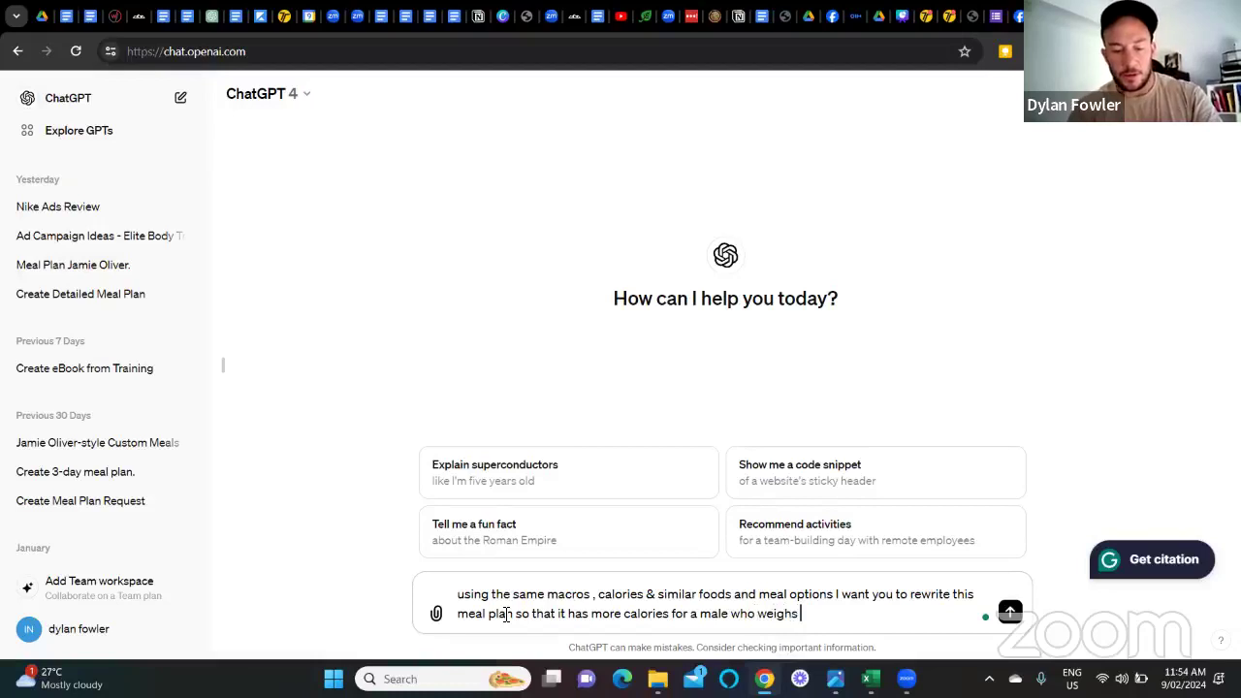
type("100kg")
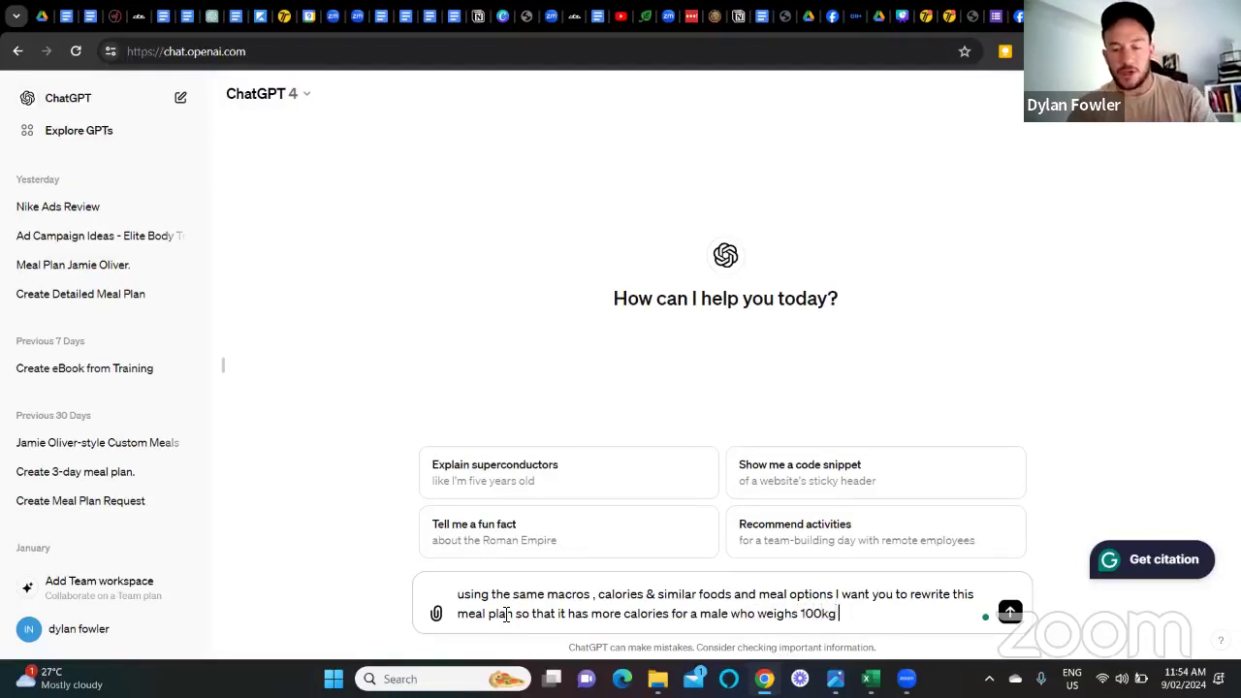
Add a separate line to the prompt reading "The calculation for calories is 100kg x 2.2 x 12 for total calories".
key("shift+Return")
type("The calcult")
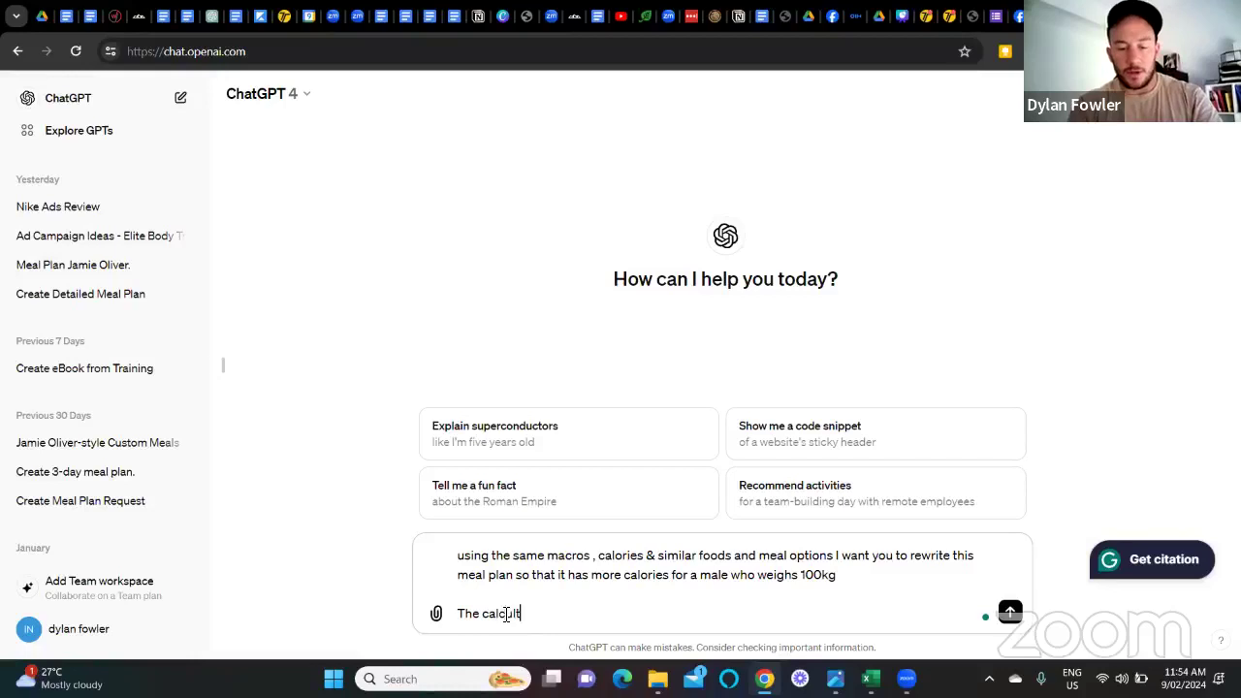
key("BackSpace")
type("ation for calories is 100kg x 2.2 x 12 for total calorie")
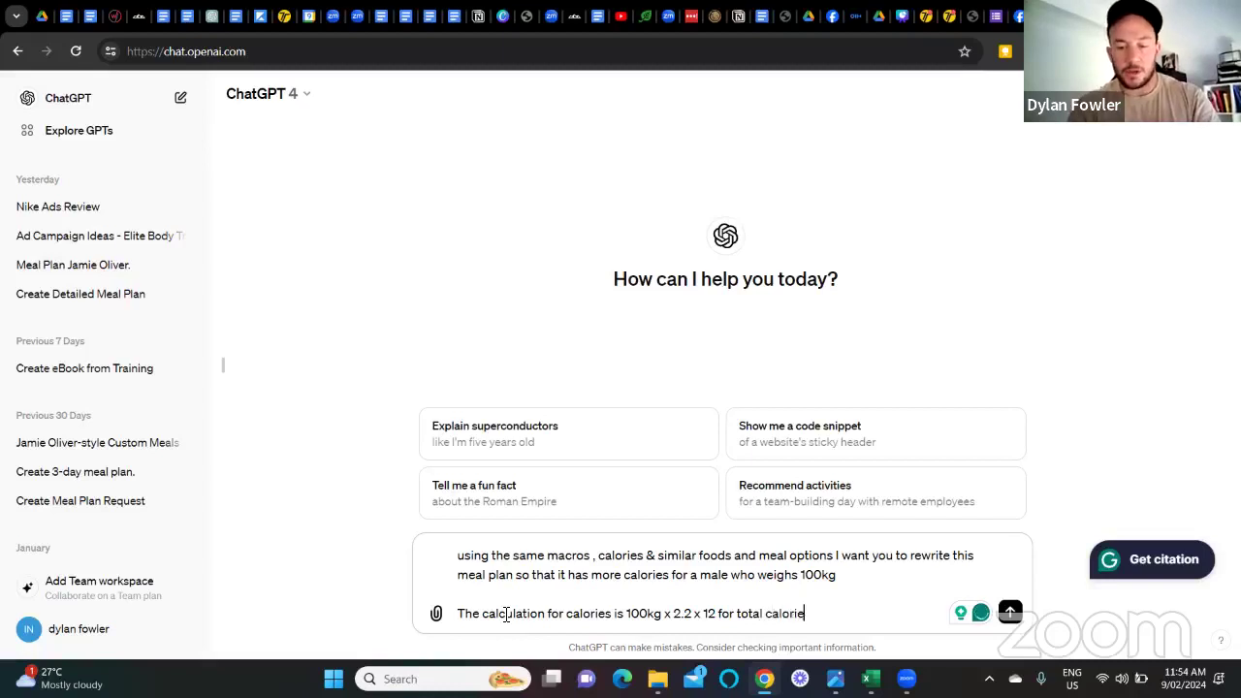
Add the line "the macros are 40 protein 40 fat 20 carbs" below the calorie calculation.
key("shift+Return")
key("shift+Return")
type("t")
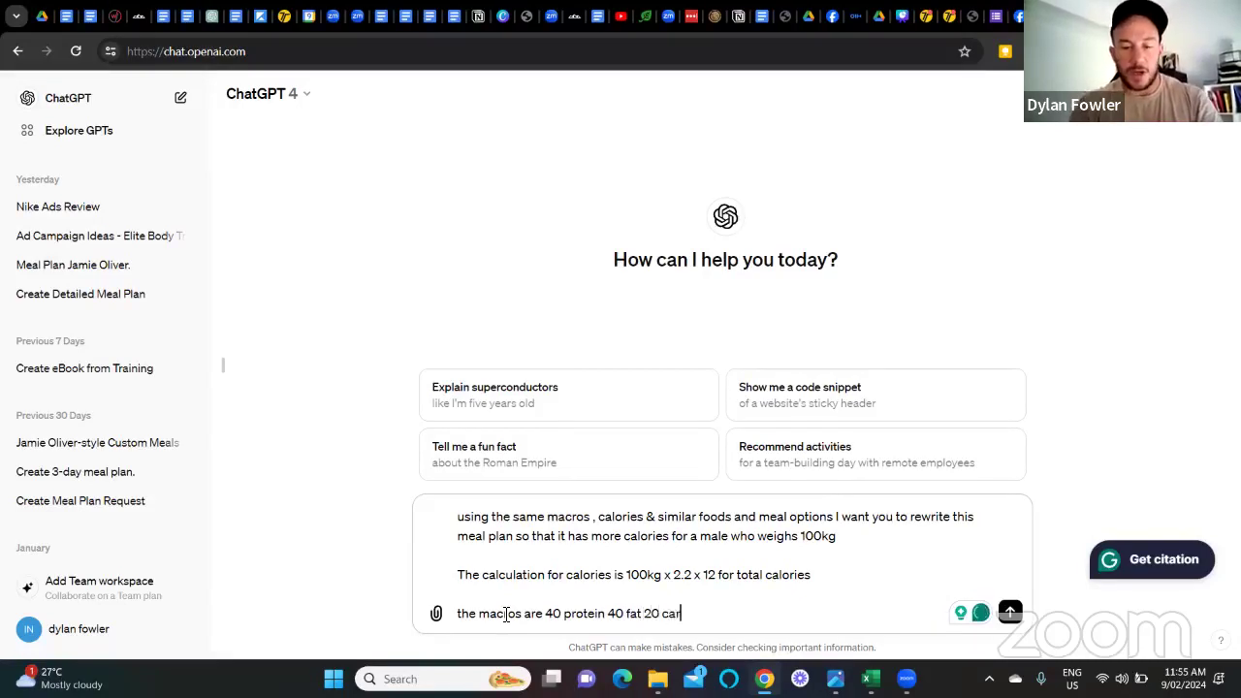
Add the request "Can you give me 3 different options for this meal plan" and leave a blank line after it.
key("shift+Return")
key("shift+Return")
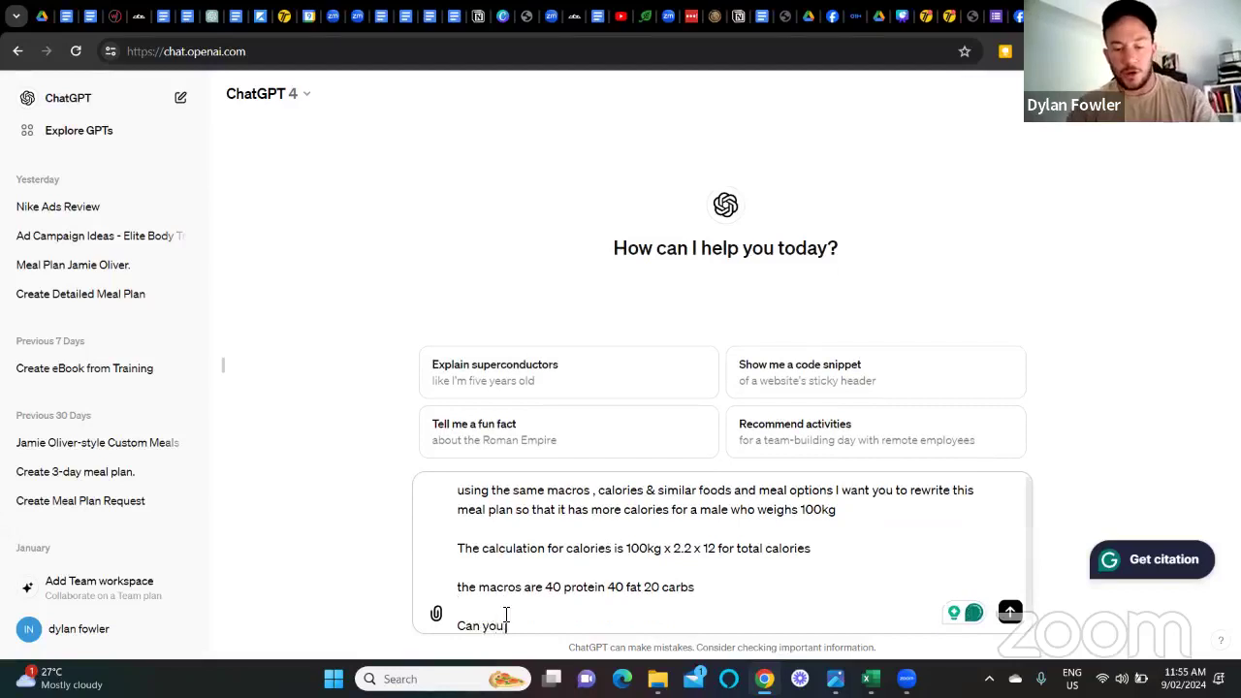
type("Can you give me 3 different options for this meal")
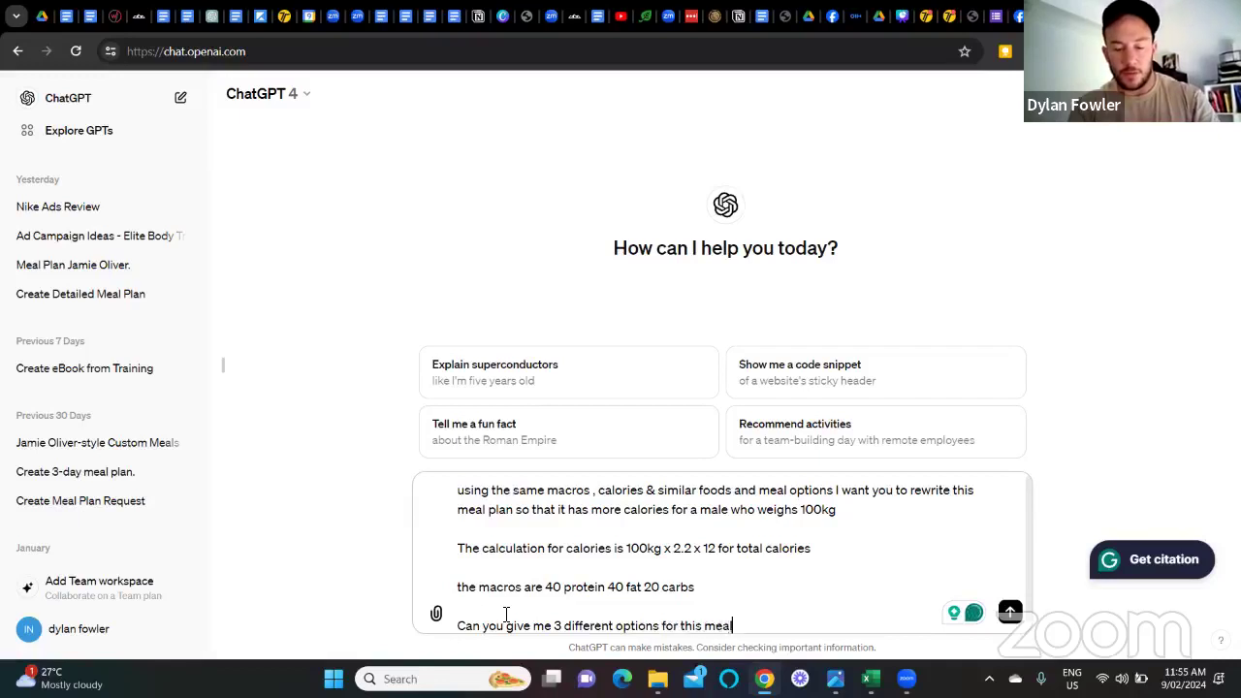
key("shift+Return")
key("shift+Return")
type("28 day fast start mastery")
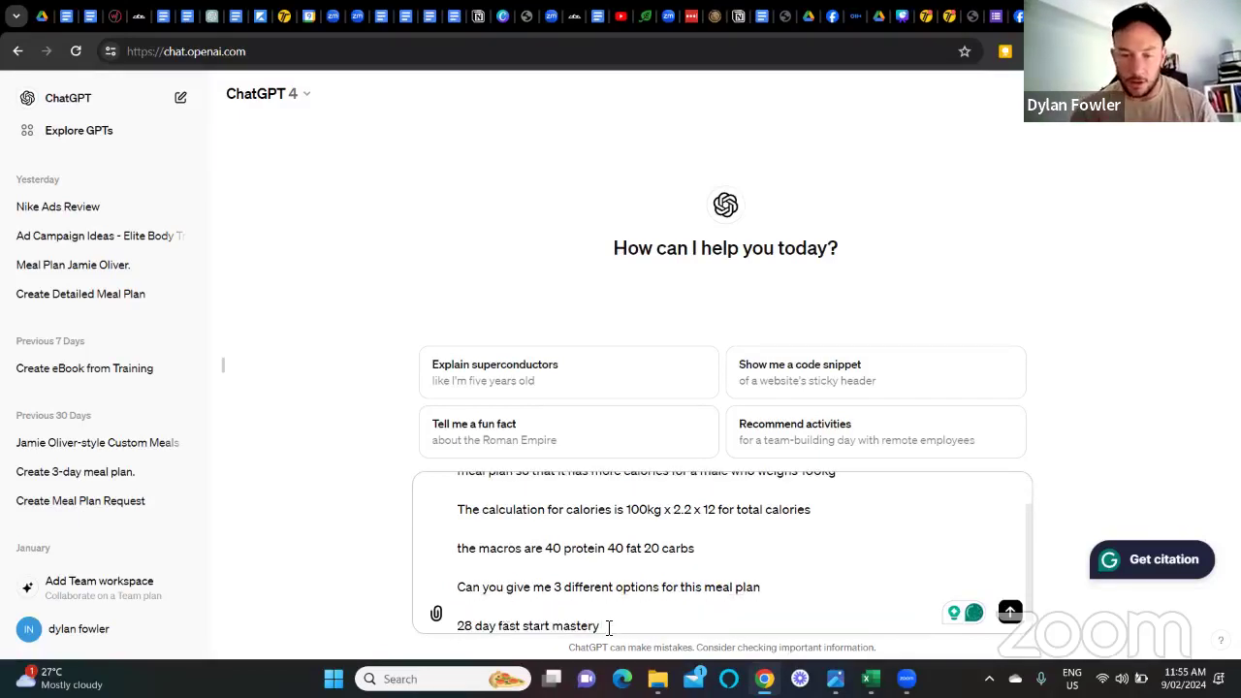
left_click_drag(608, 626, 455, 626)
key("BackSpace")
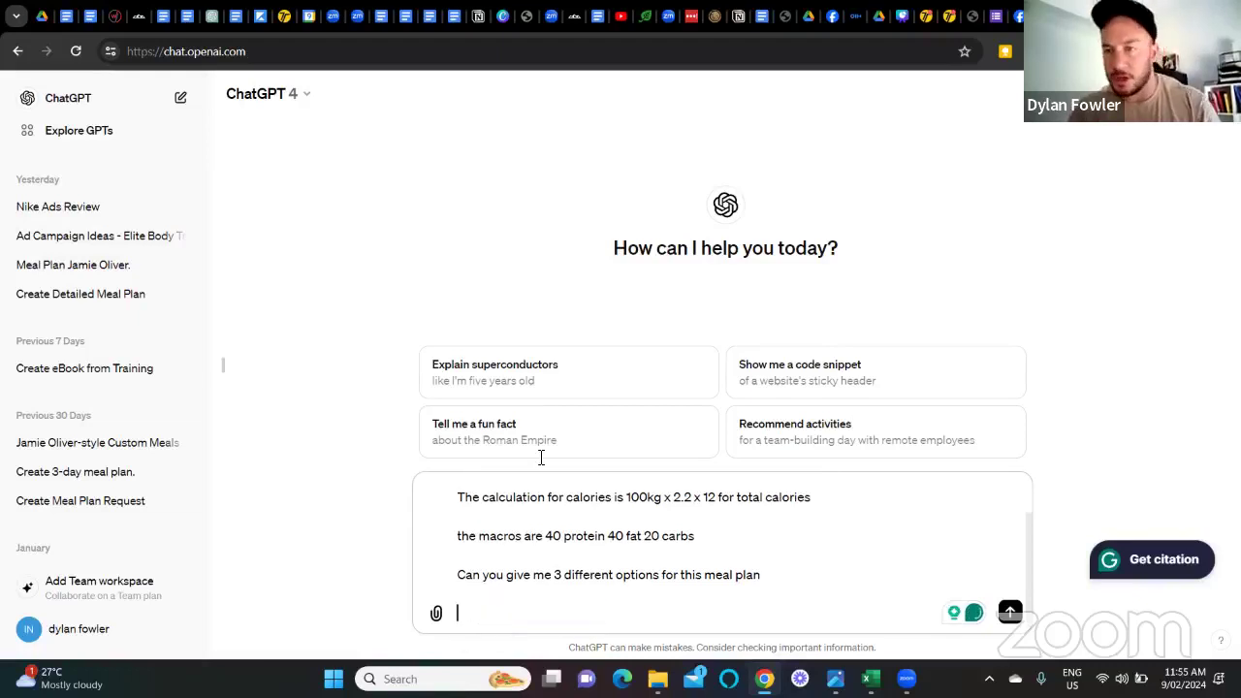
Copy the entire text of the Female Health Foods meal plan PDF into the end of the ChatGPT prompt and send it.
left_click(970, 18)
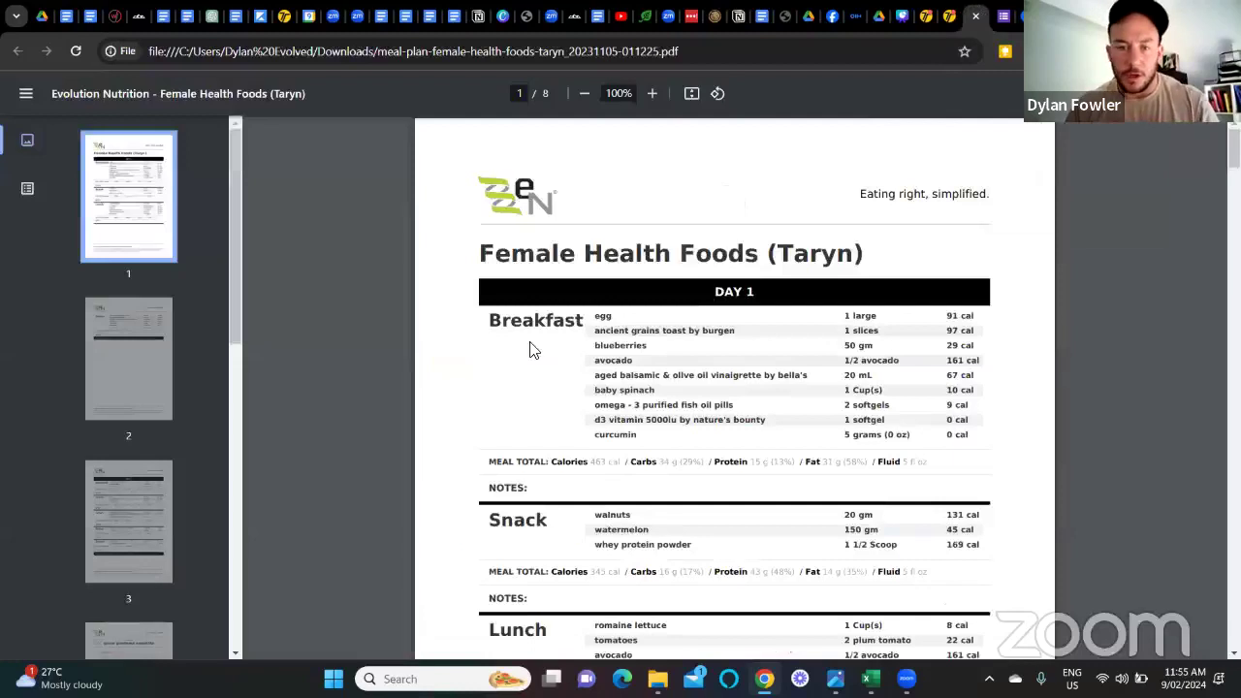
key("ctrl+a")
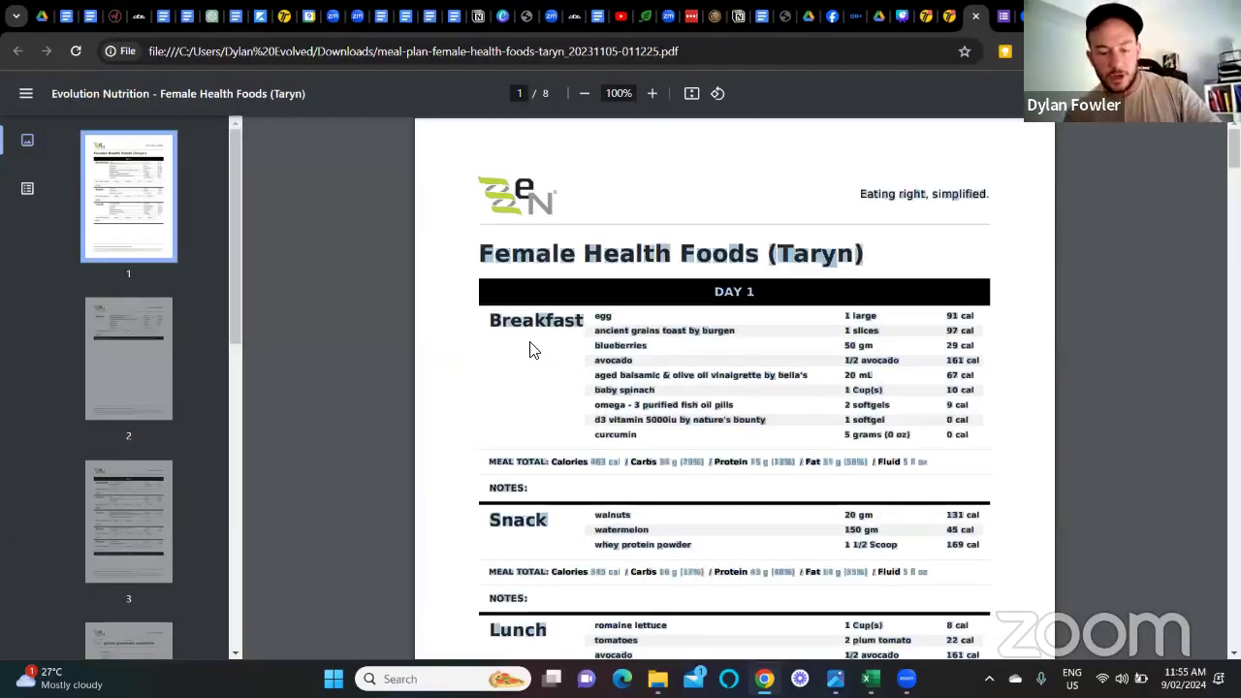
key("ctrl+shift+Tab")
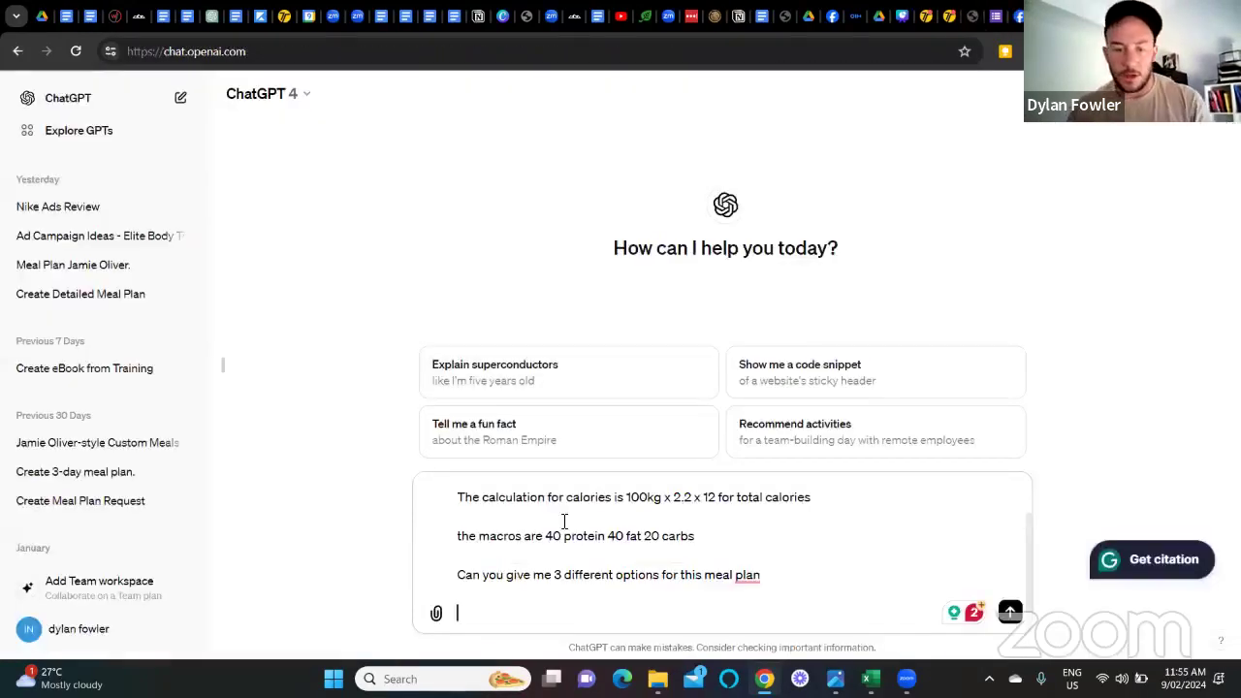
key("ctrl+v")
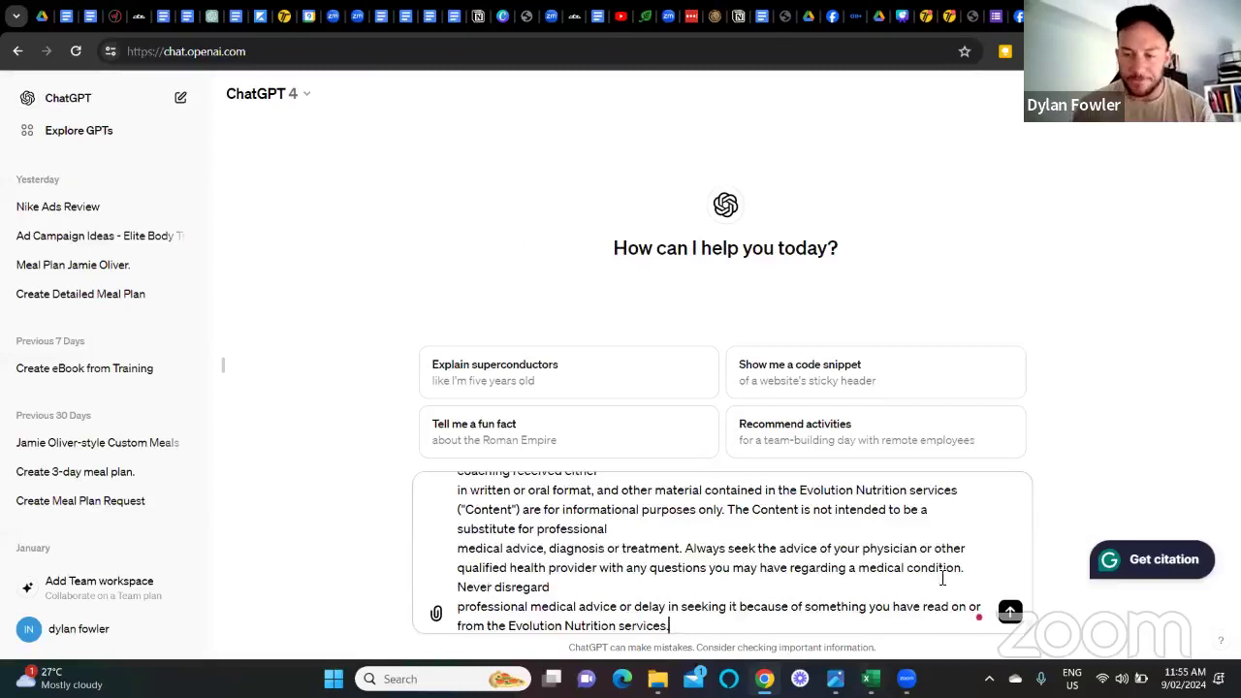
left_click(1009, 614)
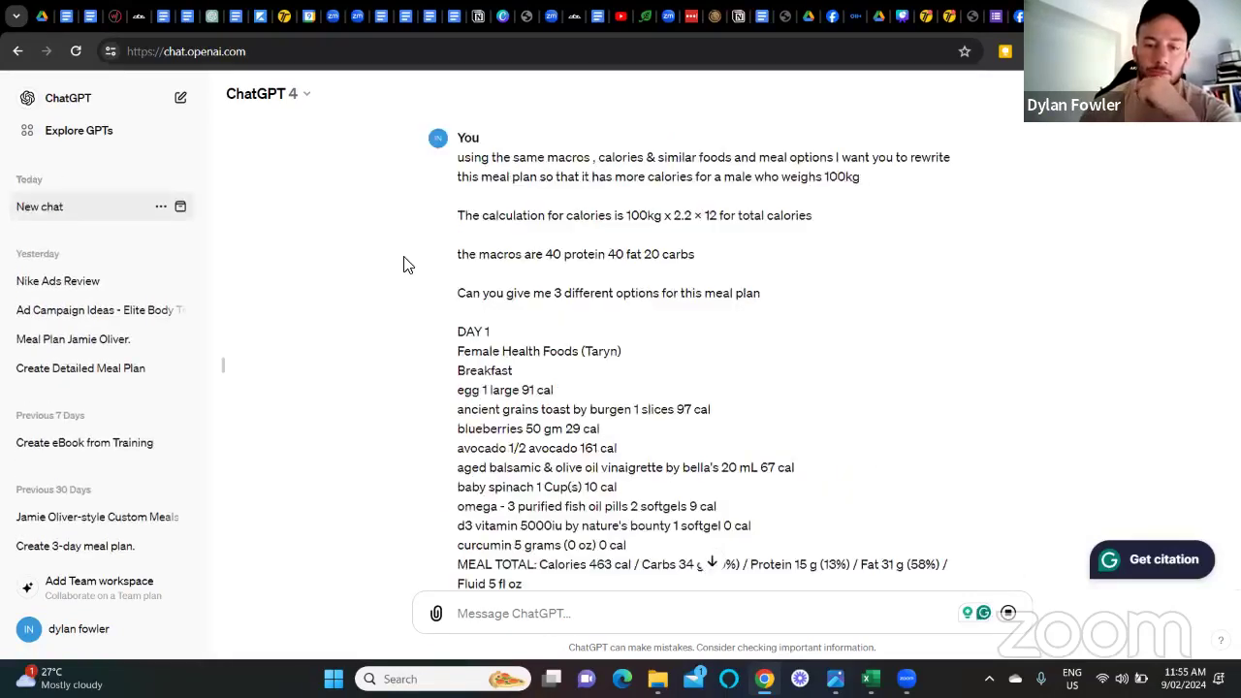
Write the follow-up request "re make this as if jamie oliver created recipes for this meal plan".
left_click(712, 565)
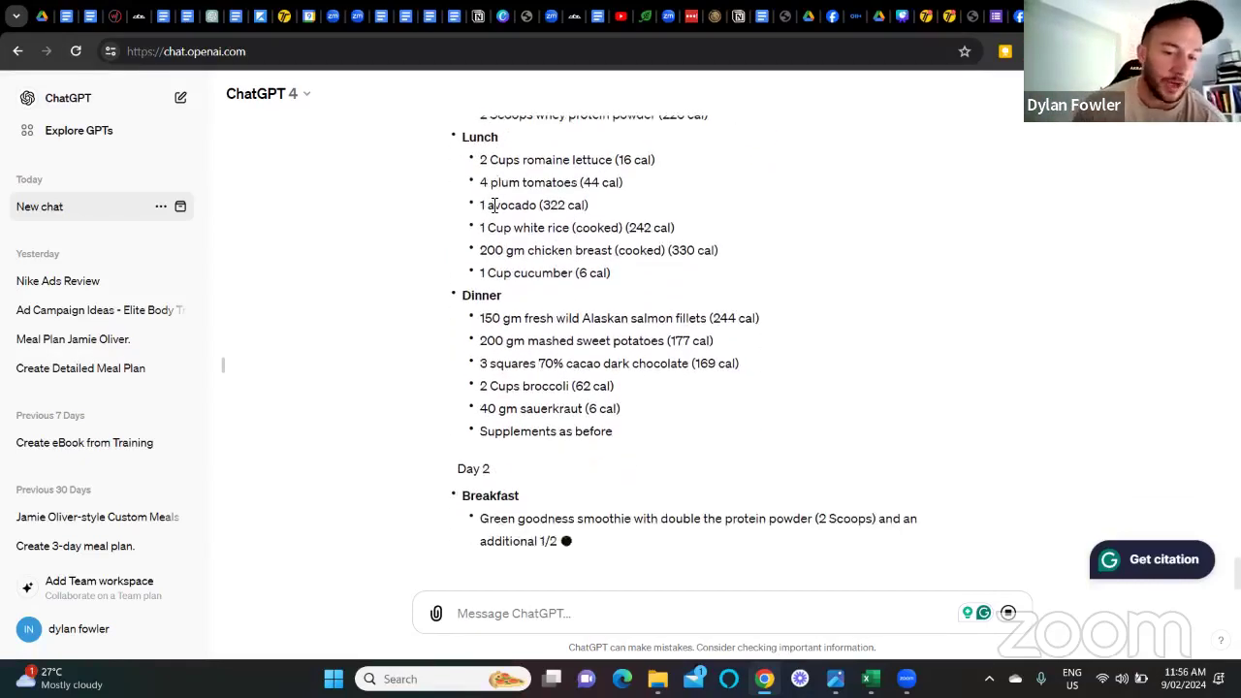
left_click(505, 611)
type("re make this as if jamie ")
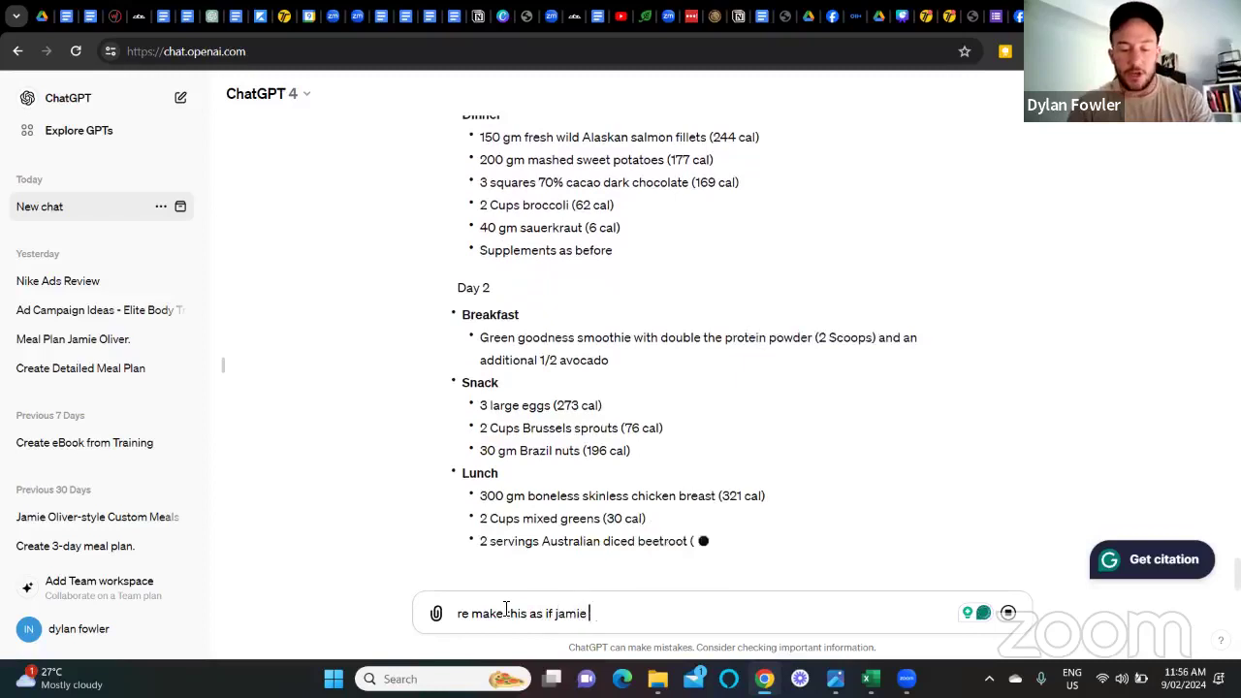
type("oliver cre")
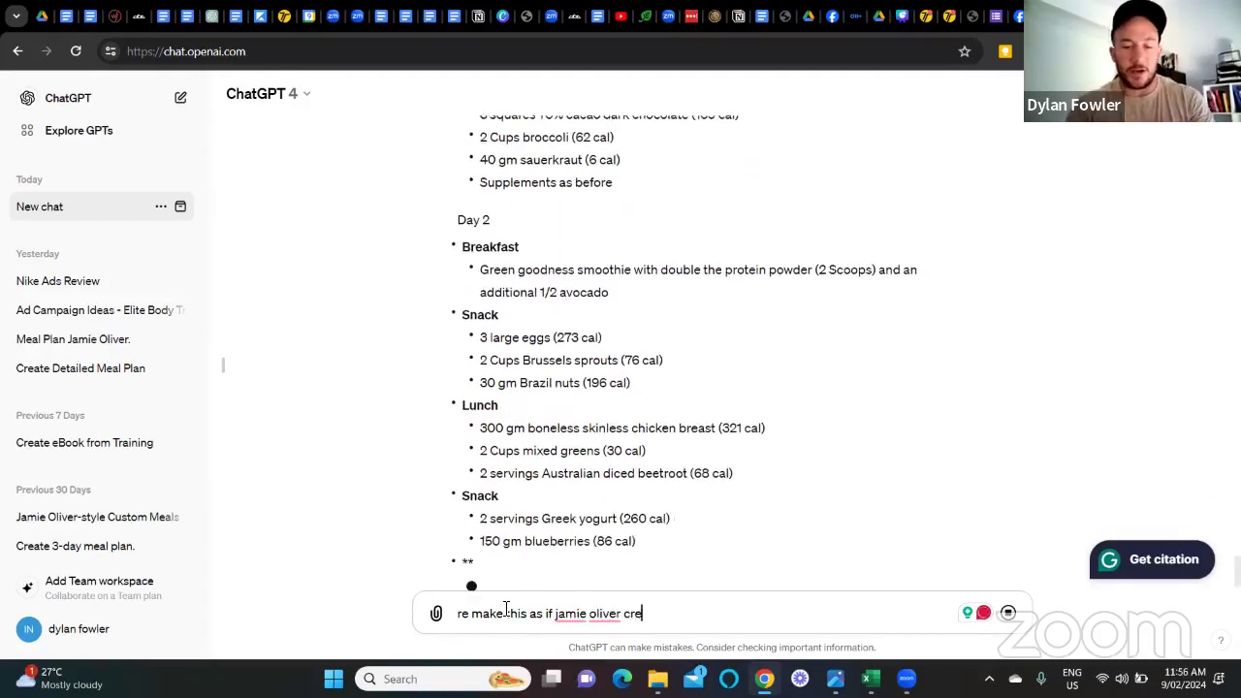
type("ated recipes for t")
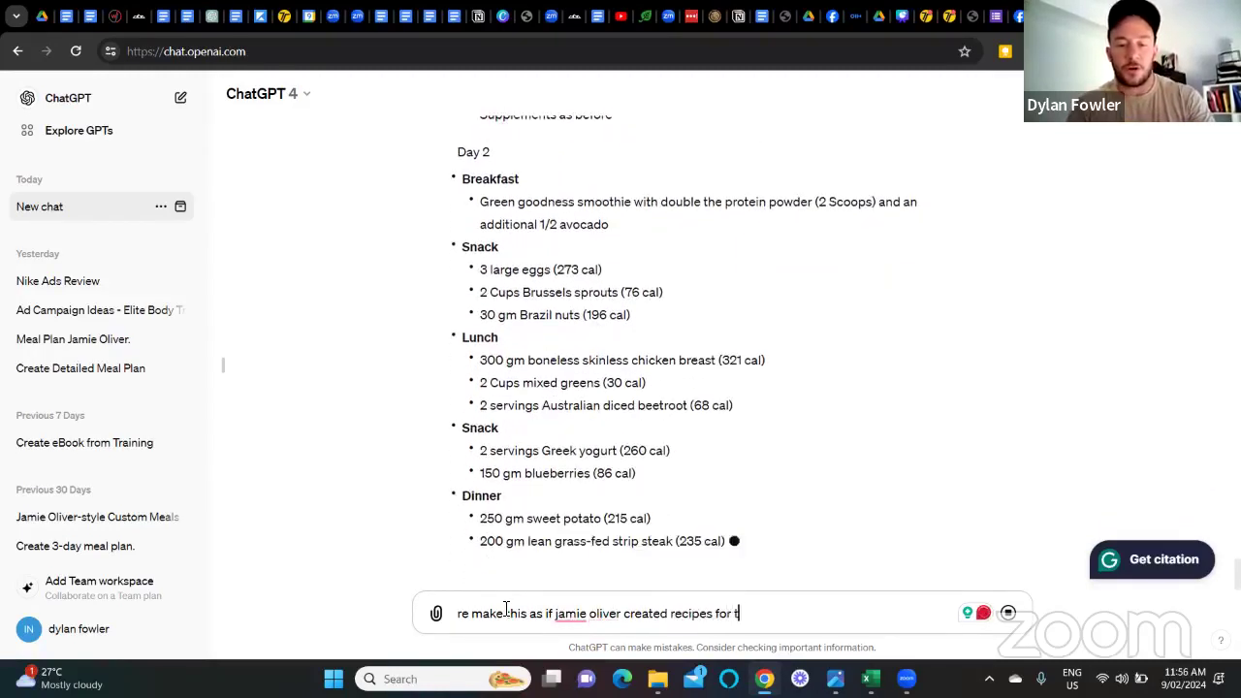
type("his meal plan")
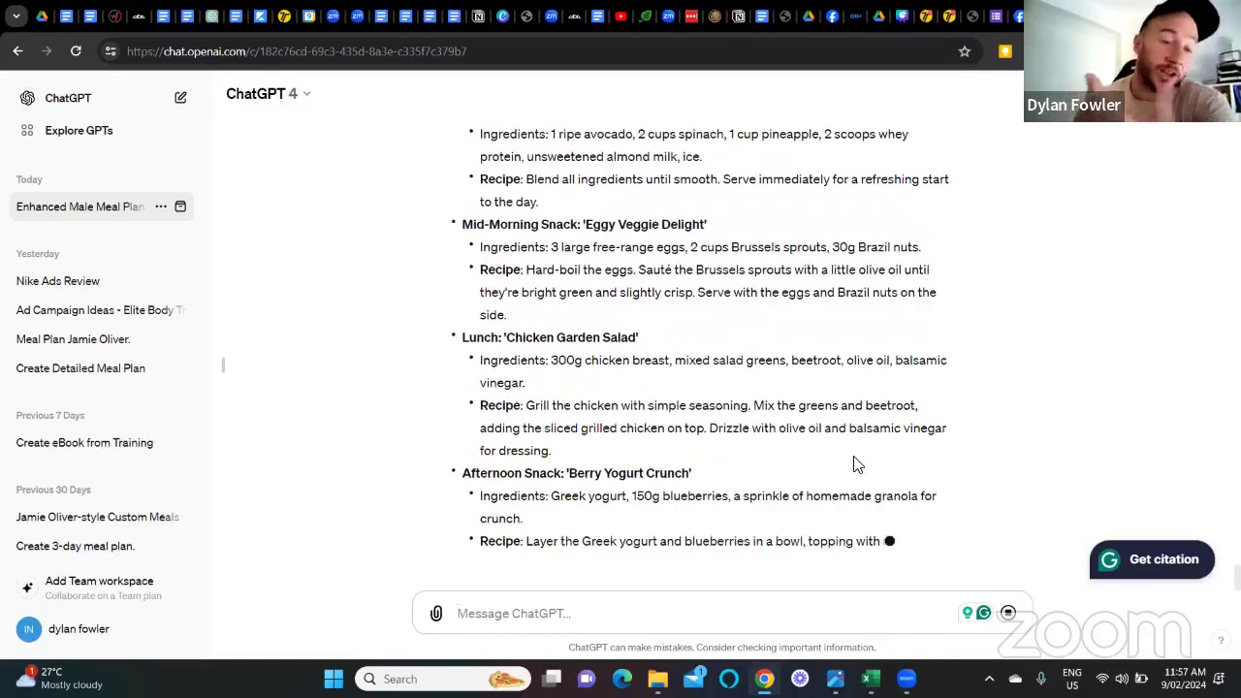
Switch to Trainerize and view the first page of the client's attached Female Health Foods meal plan.
left_click(924, 21)
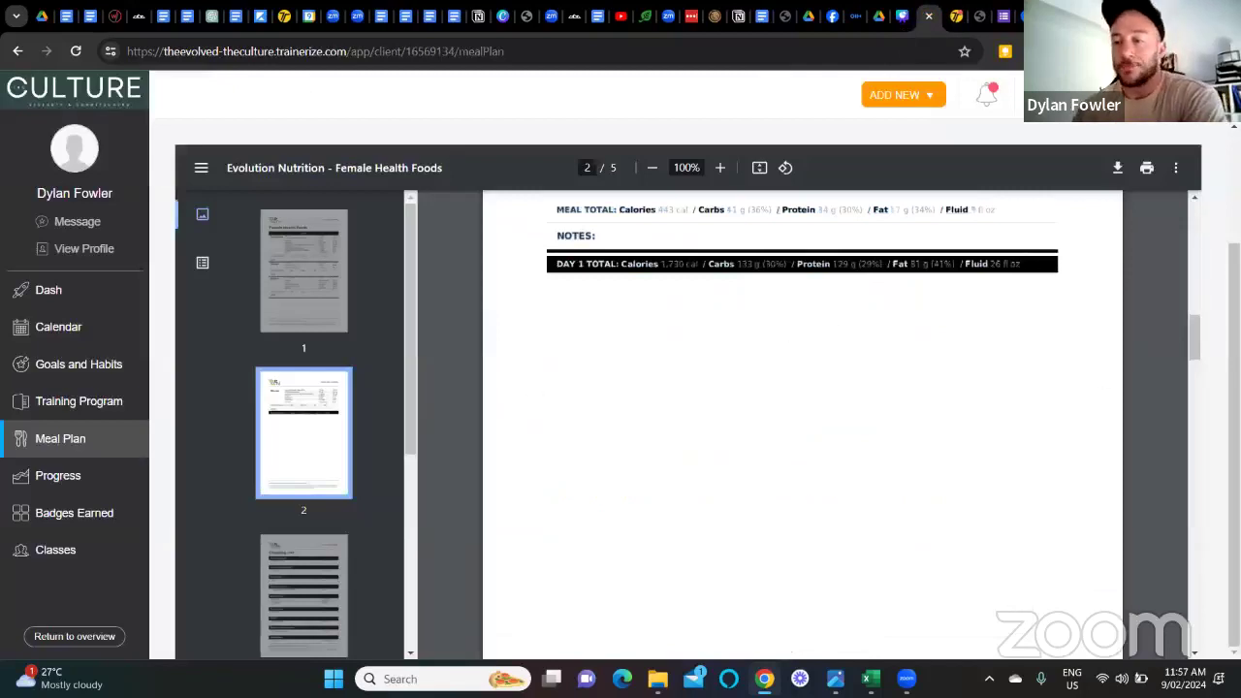
left_click_drag(1196, 338, 1141, 191)
left_click(330, 270)
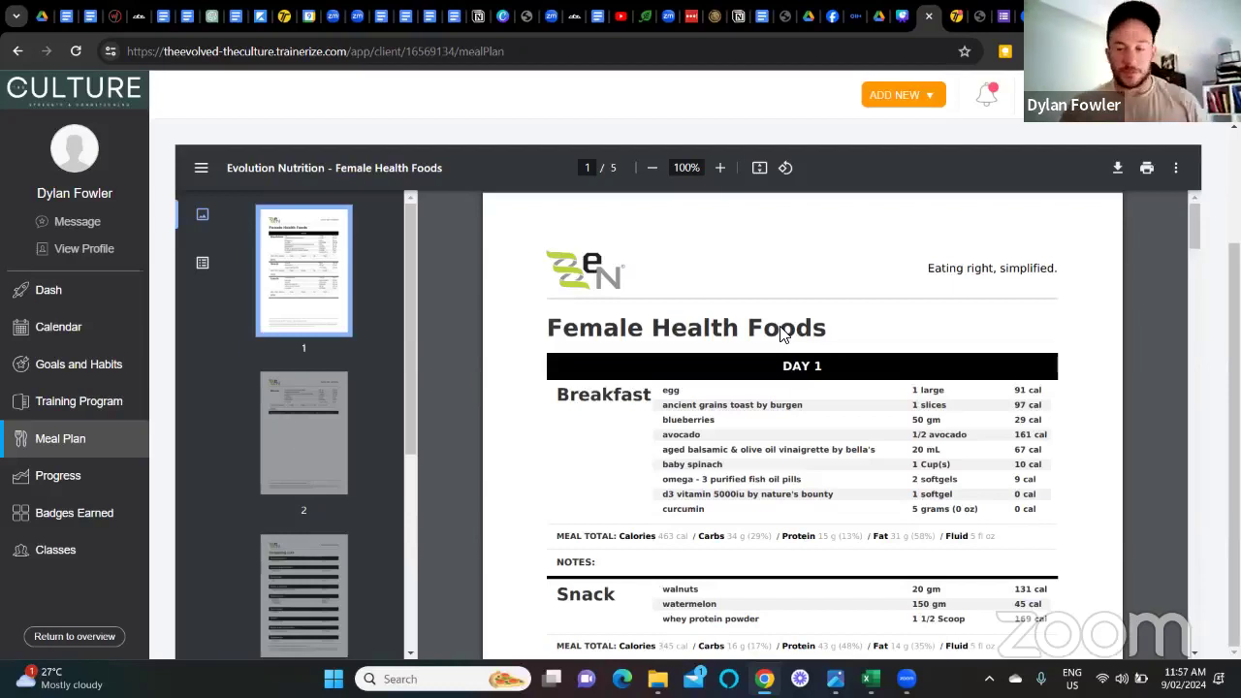
Start adding a new habit in the client's Goals and Habits and expand the Culture category of habits.
left_click(90, 370)
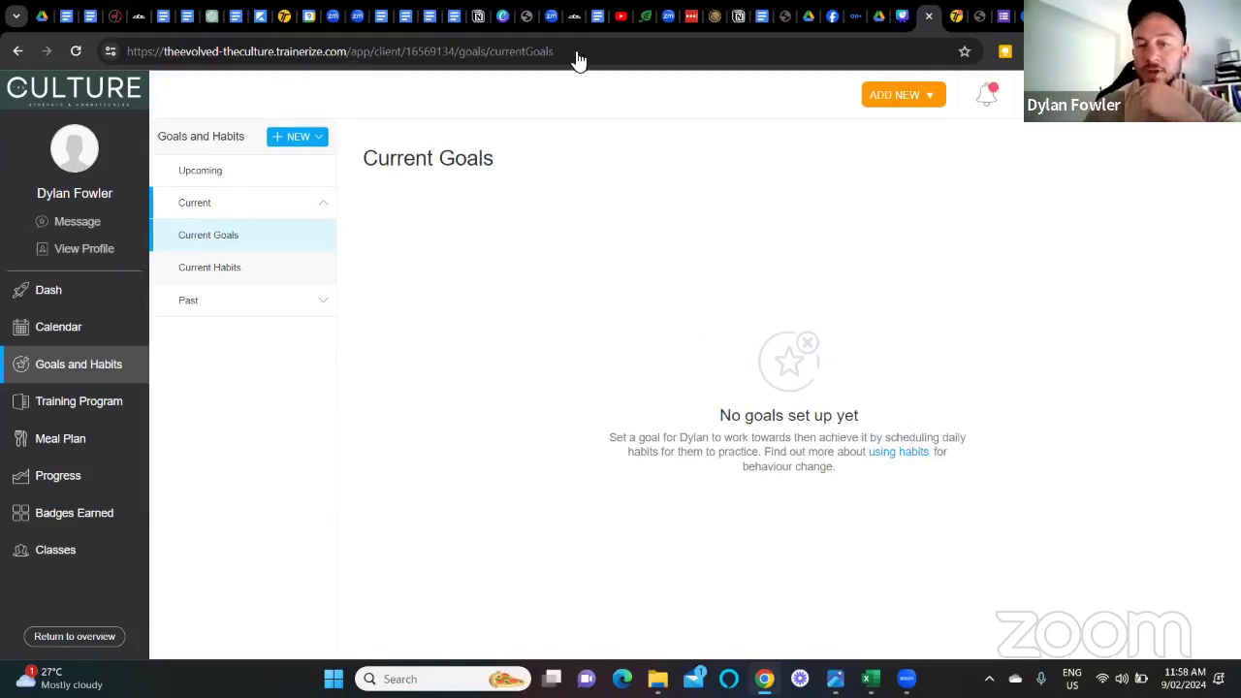
left_click(306, 142)
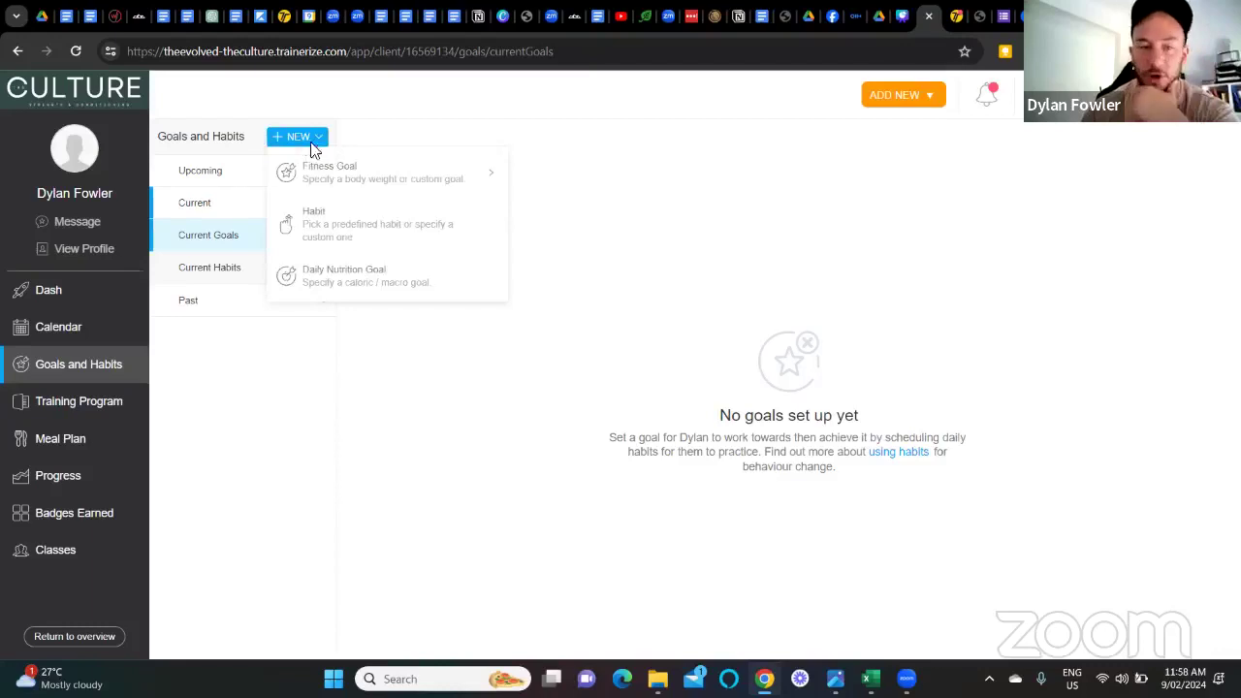
left_click(335, 243)
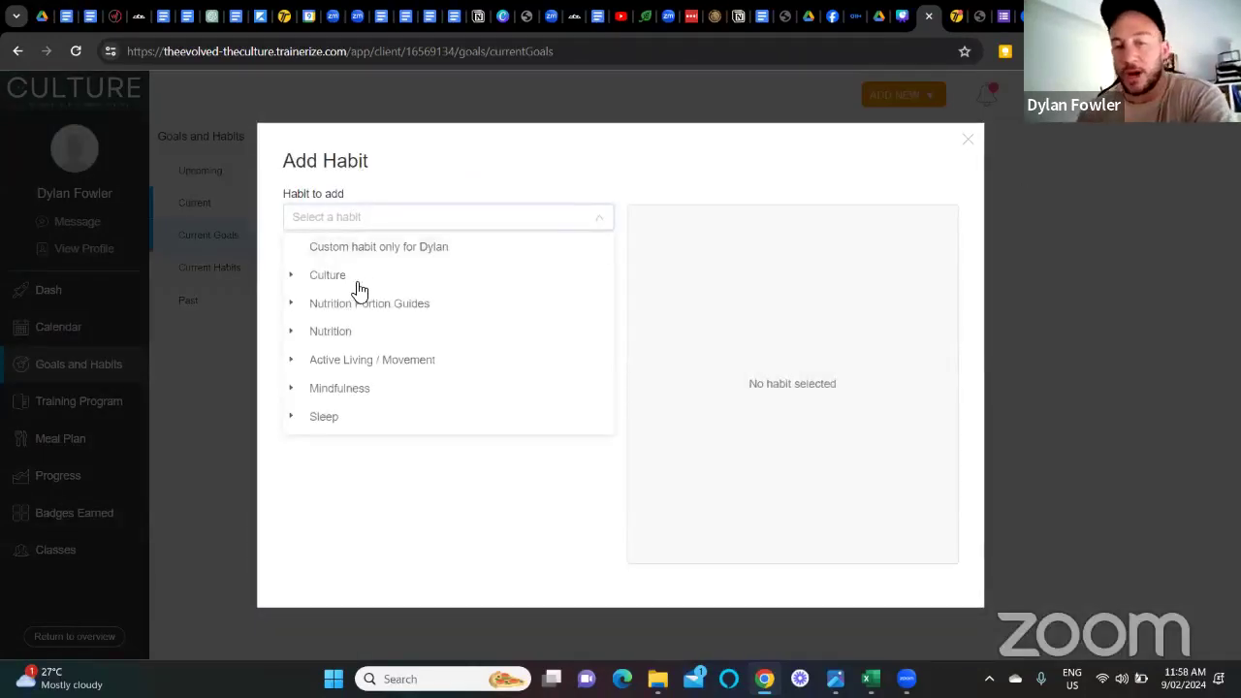
left_click(358, 284)
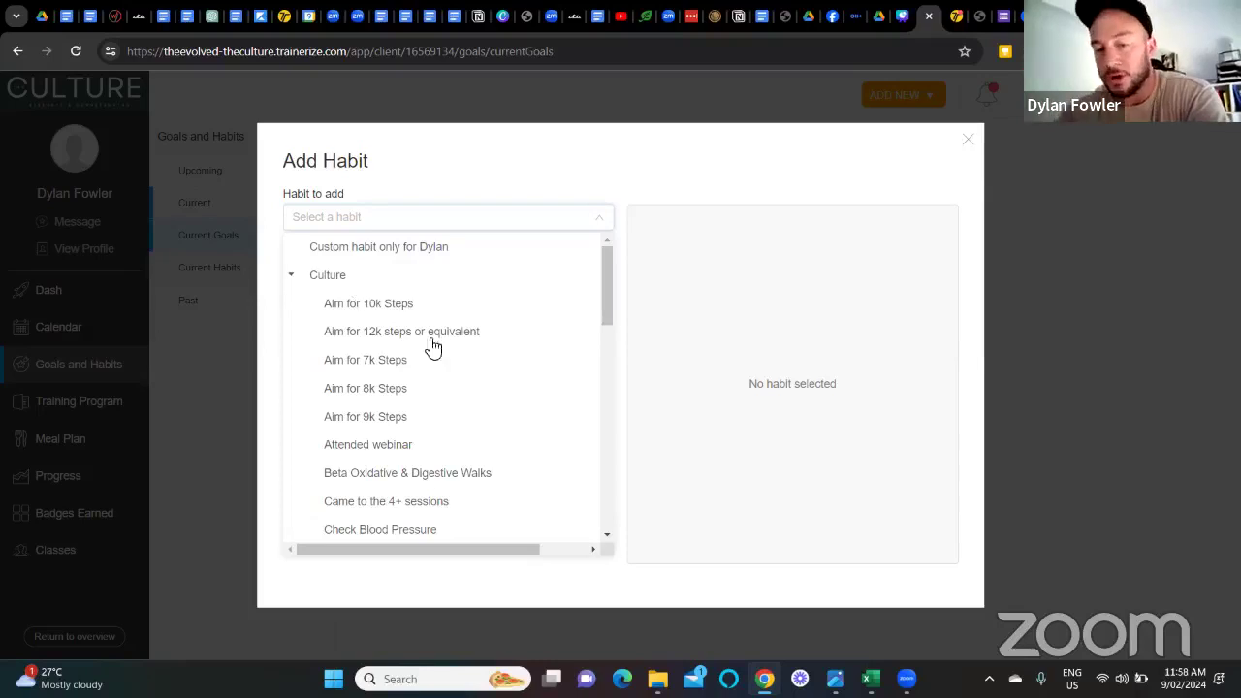
Preview the descriptions of the Beta Oxidative & Digestive Walks and Check Blood Pressure habits.
left_click_drag(605, 306, 609, 355)
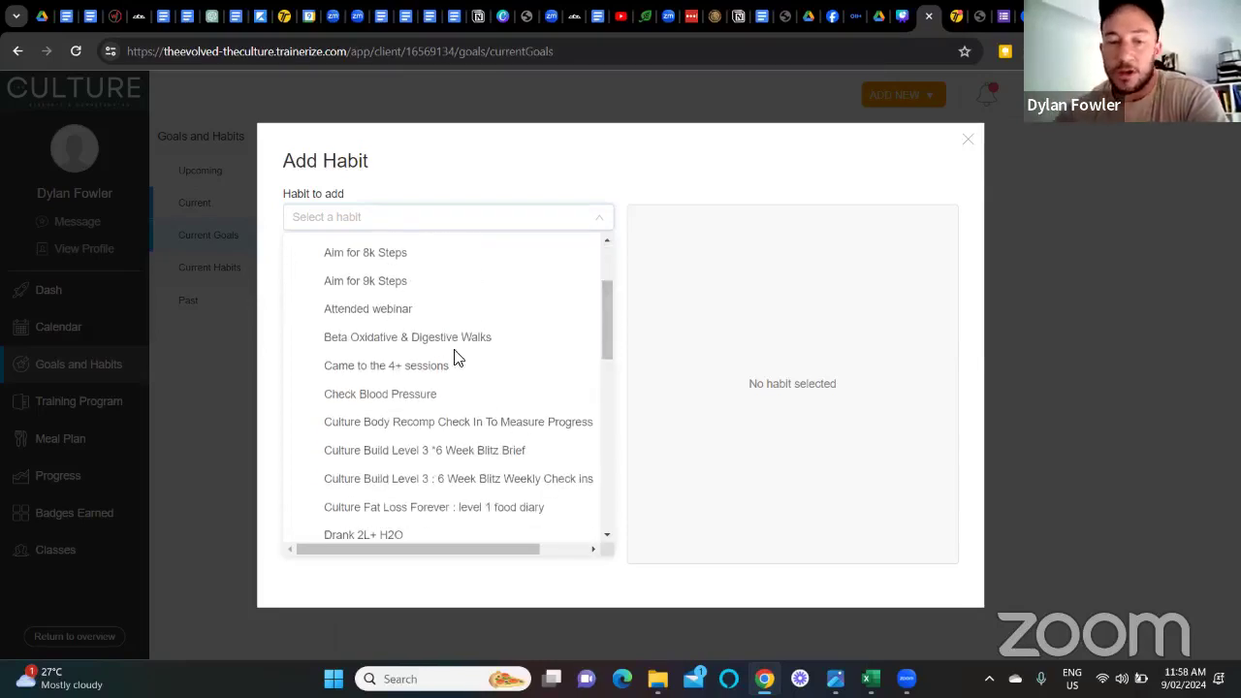
left_click(424, 349)
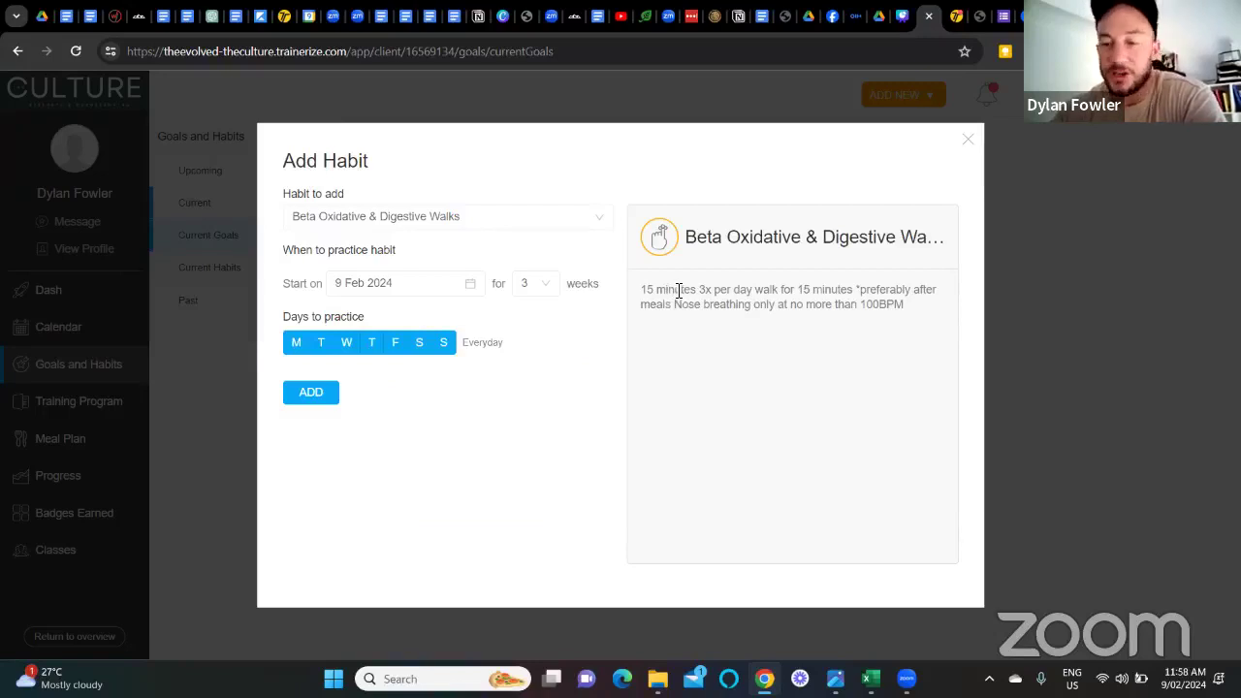
left_click(475, 215)
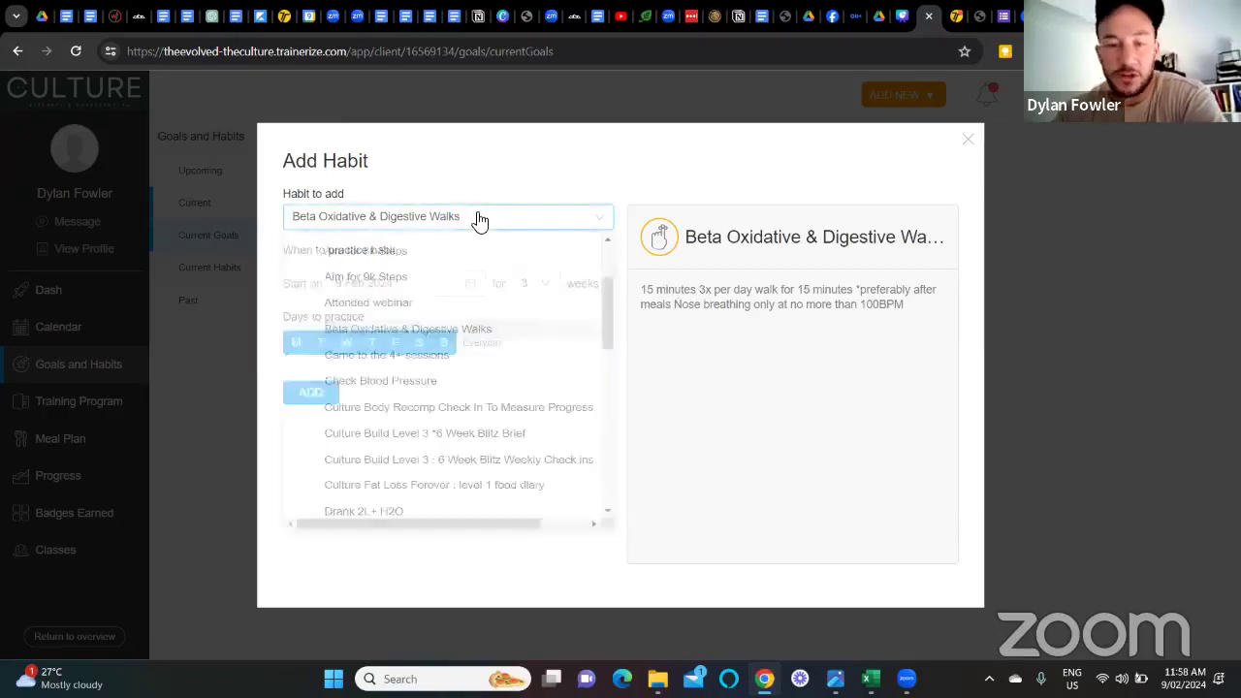
left_click(380, 393)
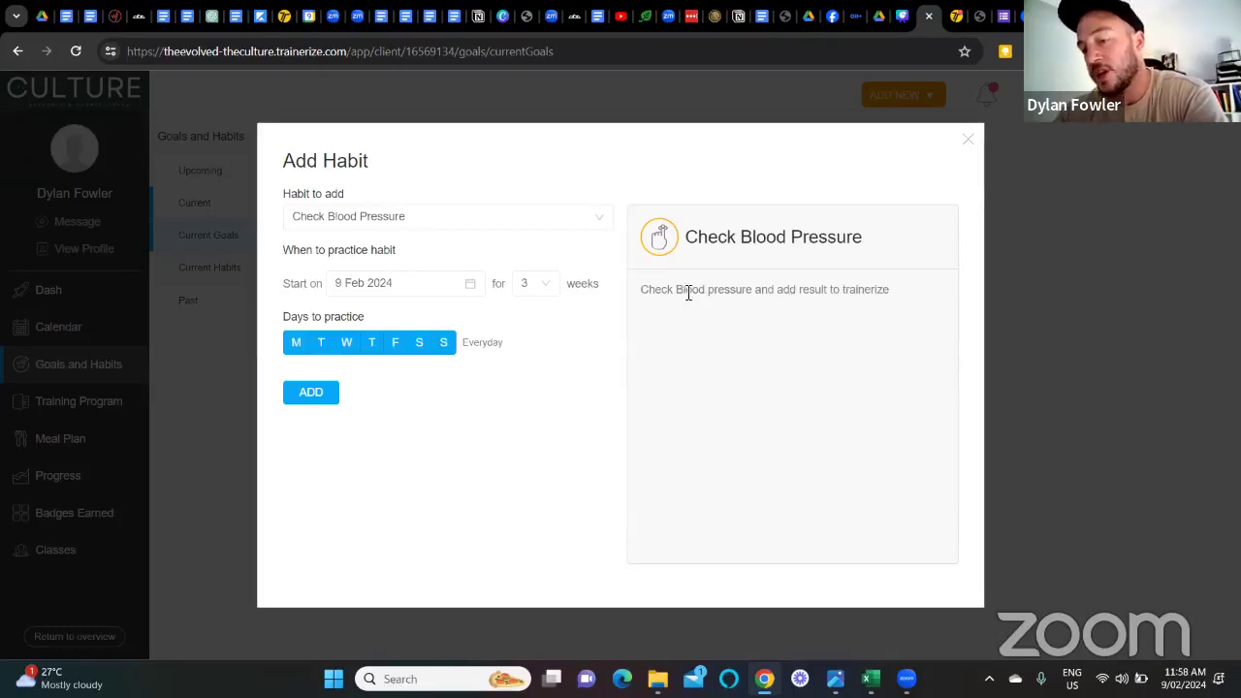
Choose the habit Culture Body Recomp Check In To Measure Progress and limit its practice days to Monday and Thursday.
left_click(599, 217)
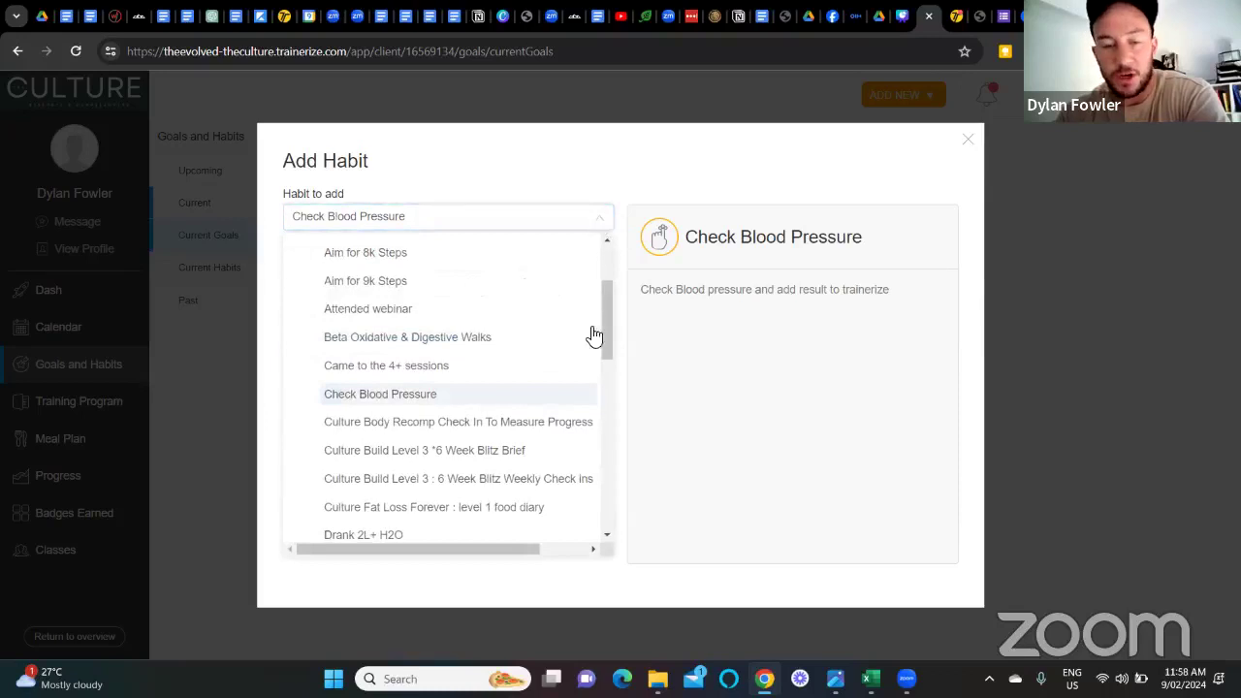
left_click(518, 426)
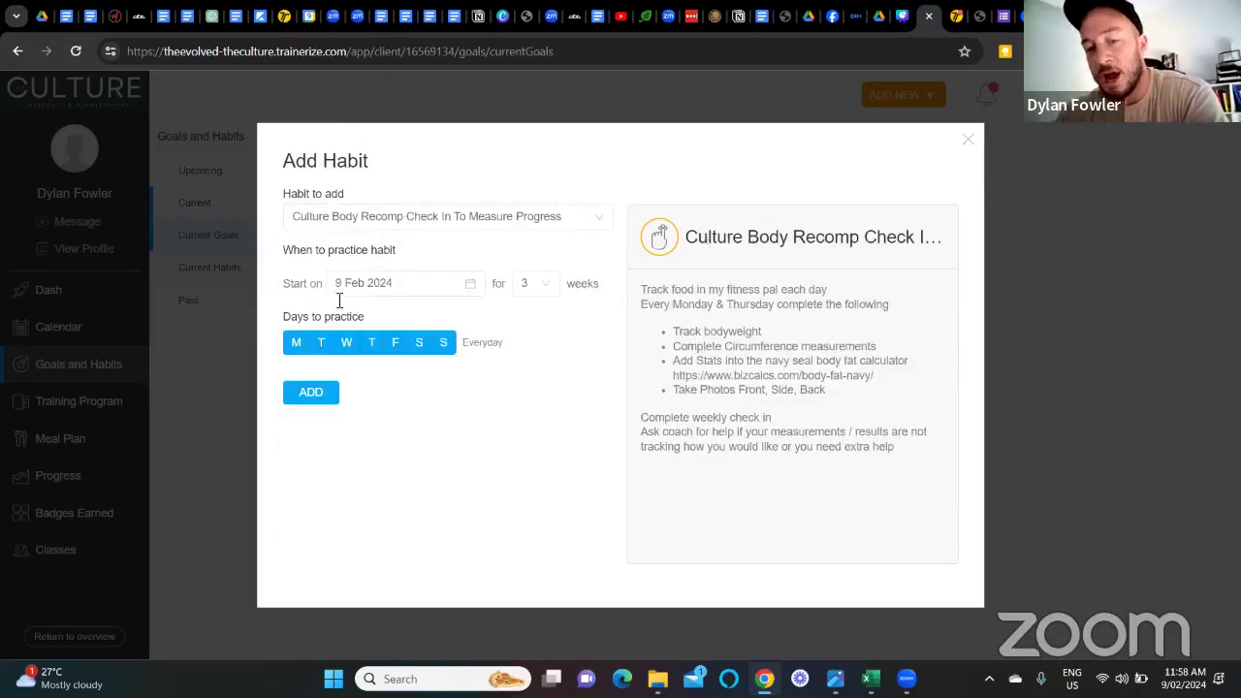
left_click(321, 345)
left_click(346, 345)
left_click(397, 347)
left_click(419, 347)
left_click(444, 347)
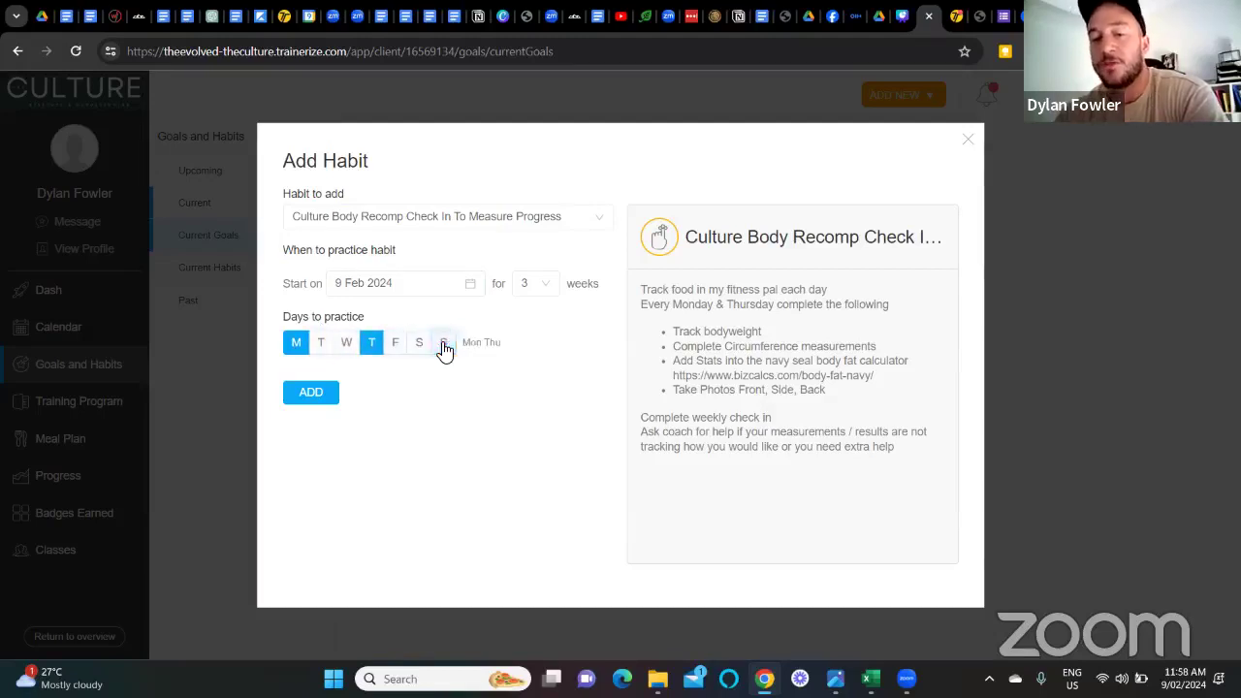
Set the body recomp check-in habit's duration to 4 weeks, review its instructions, and add it to the client.
left_click(534, 288)
left_click(531, 398)
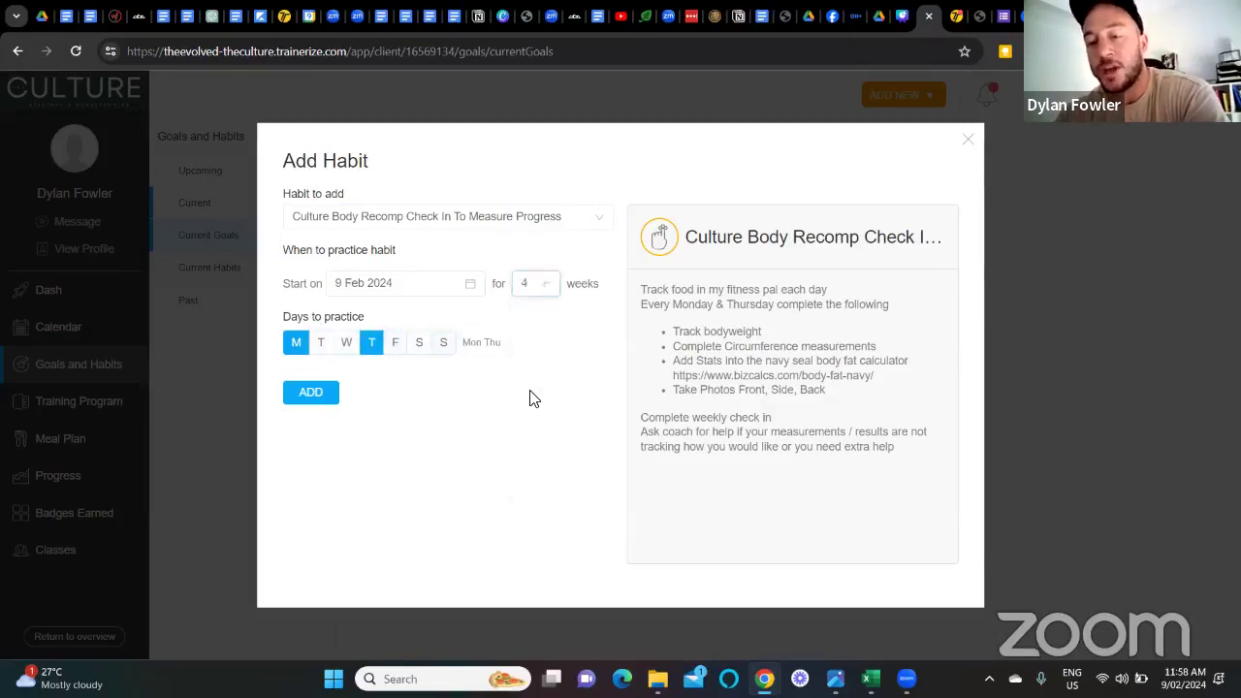
left_click_drag(644, 296, 793, 430)
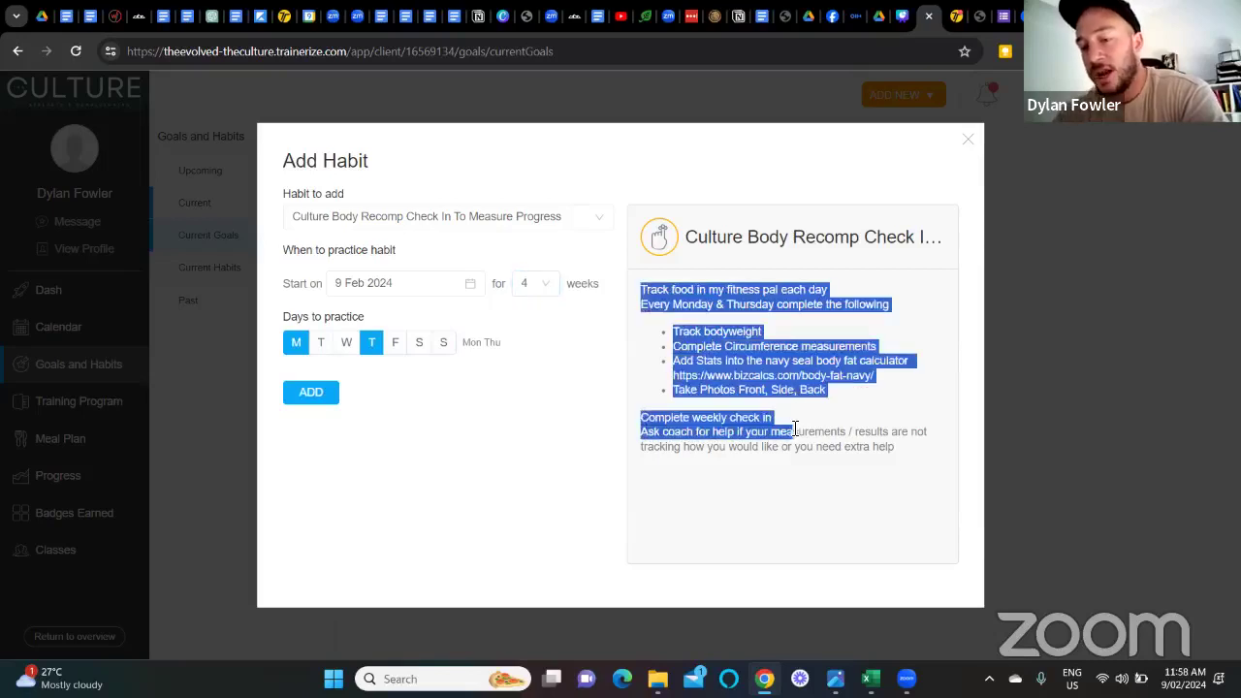
left_click(688, 307)
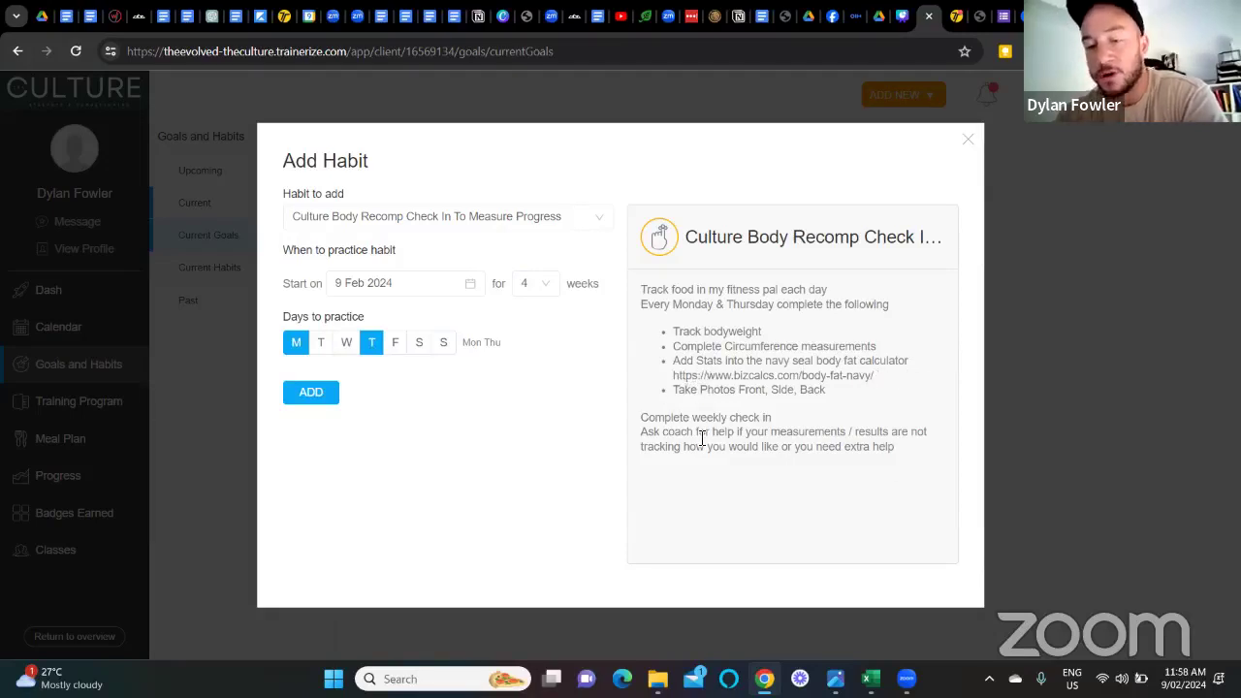
left_click(308, 391)
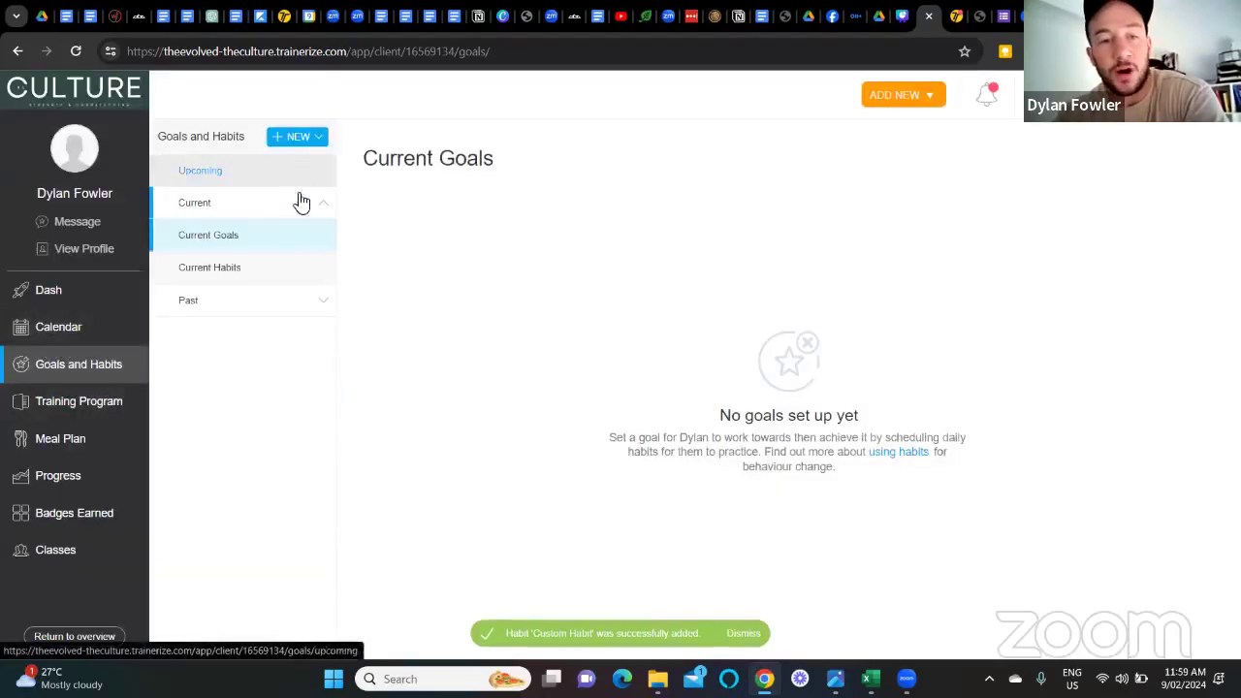
Start another new habit, preview Handle The Heat Level 3, and select Handle The Heat Level 2: Sauna from the Culture category.
left_click(320, 138)
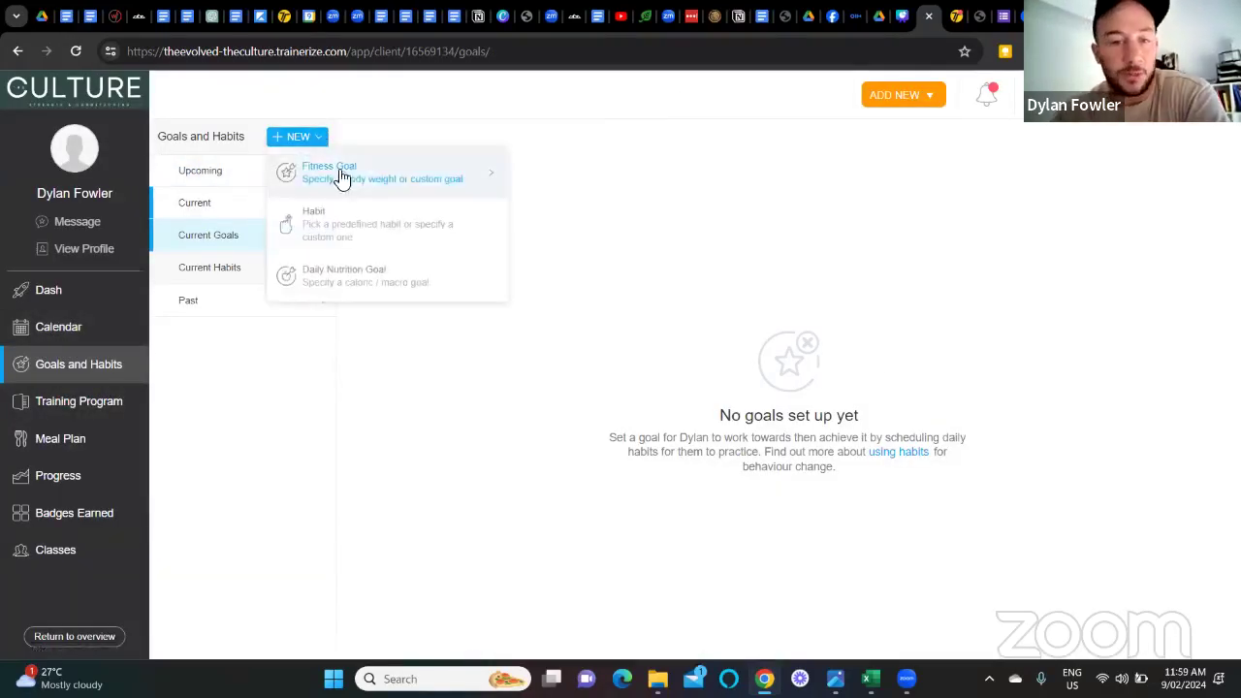
left_click(382, 238)
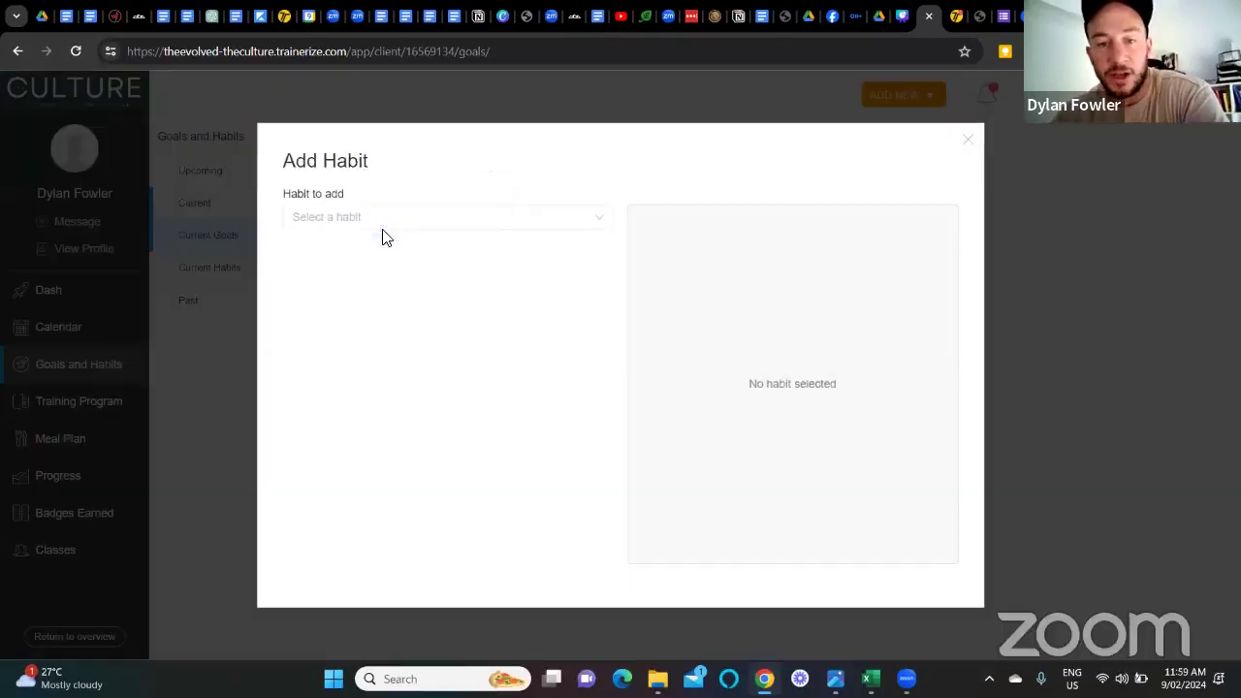
left_click(508, 219)
left_click(457, 283)
left_click_drag(605, 283, 607, 403)
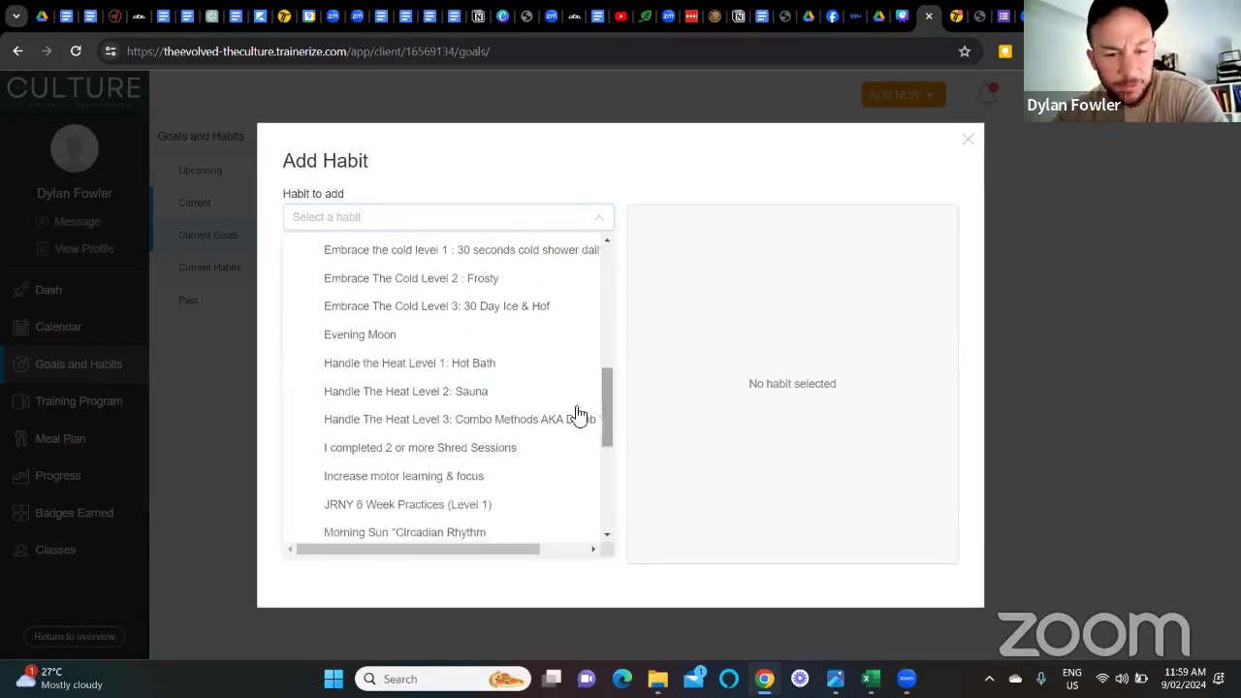
left_click(499, 421)
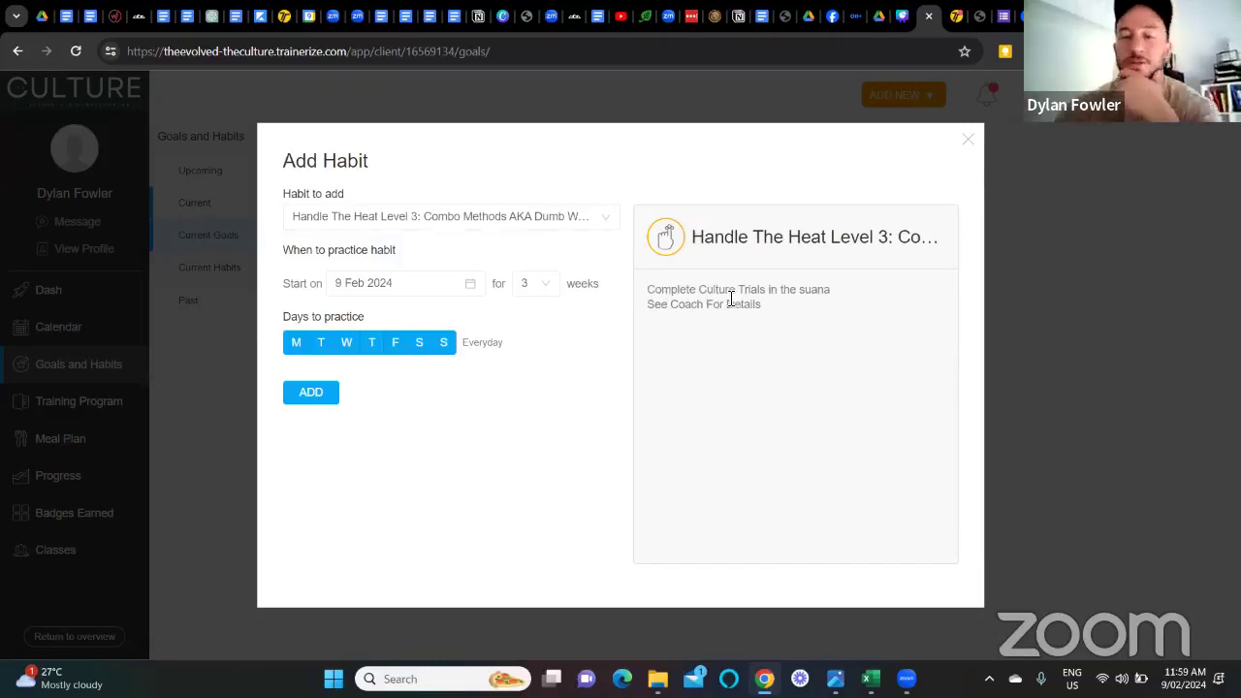
left_click(527, 221)
left_click(476, 393)
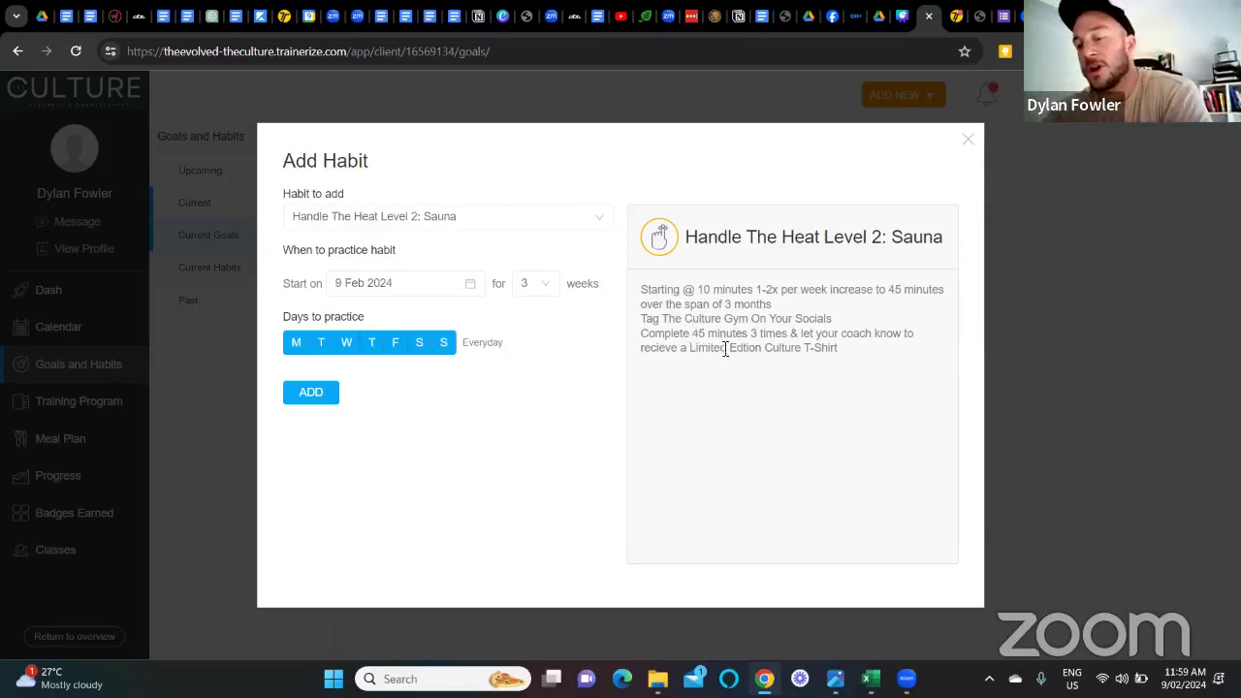
Limit the sauna habit's practice days to Monday, Thursday and Sunday, and add it to the client.
left_click(323, 343)
left_click(346, 344)
left_click(370, 345)
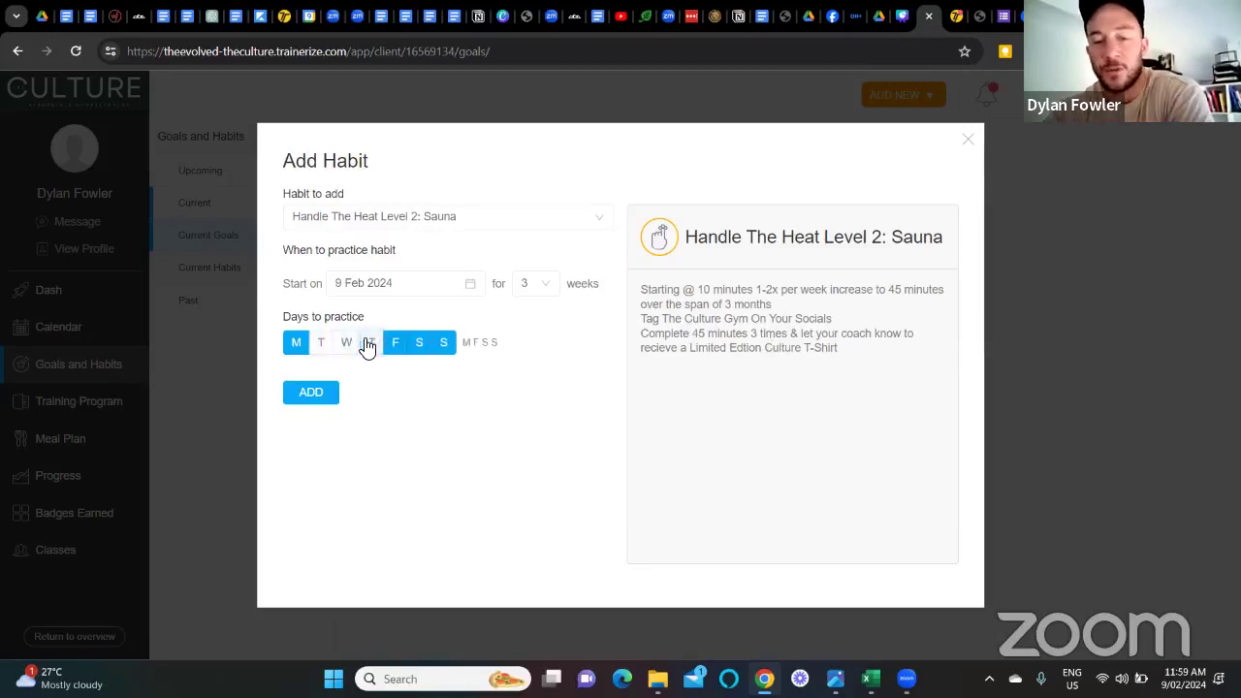
left_click(420, 346)
left_click(374, 348)
left_click(397, 351)
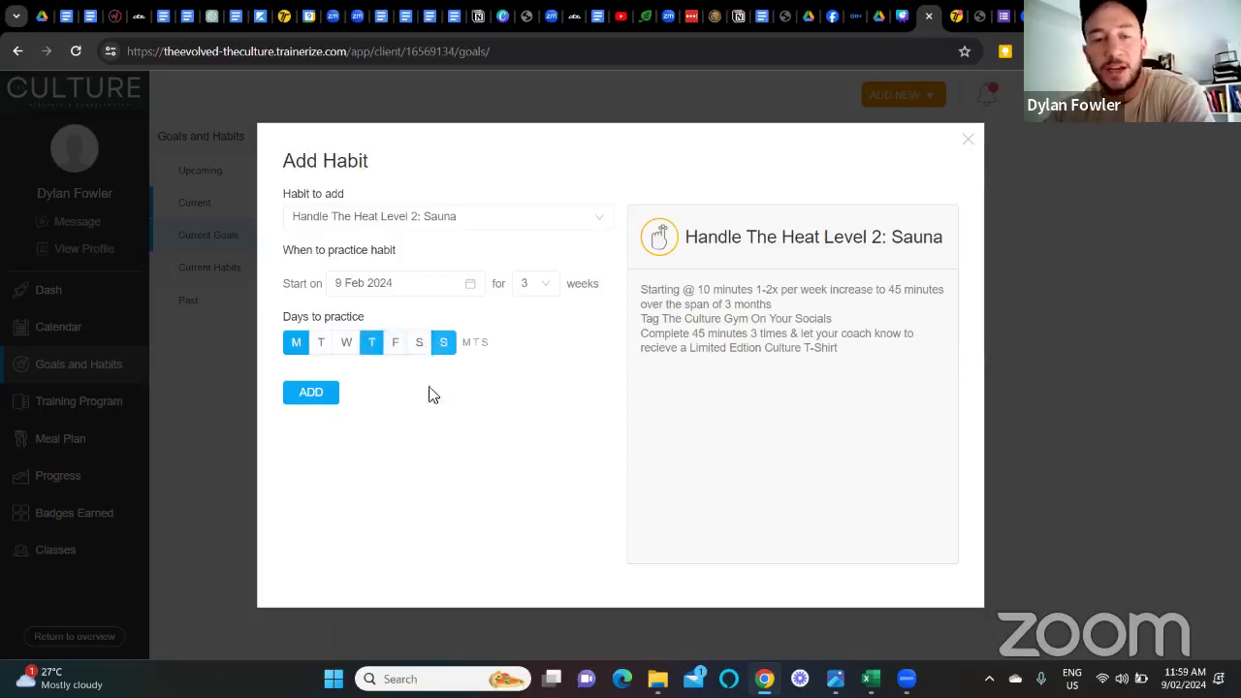
left_click(321, 395)
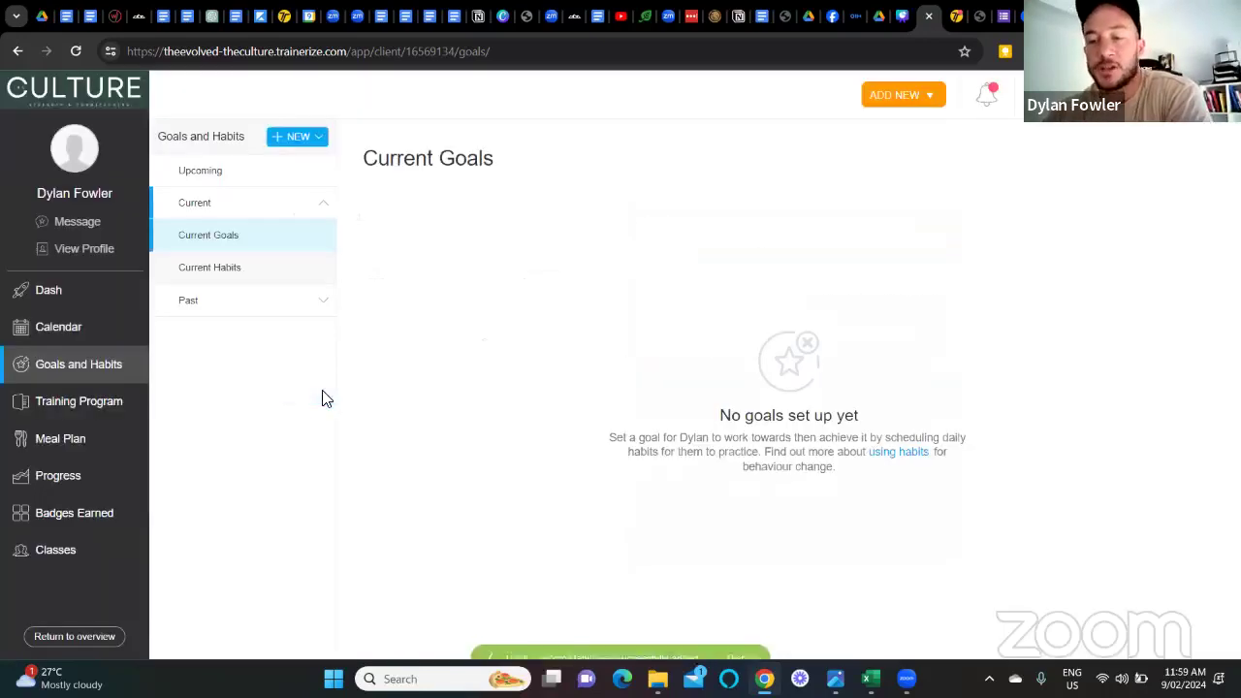
Review the client's February 2024 calendar and current goals, ending on the calendar.
left_click(82, 329)
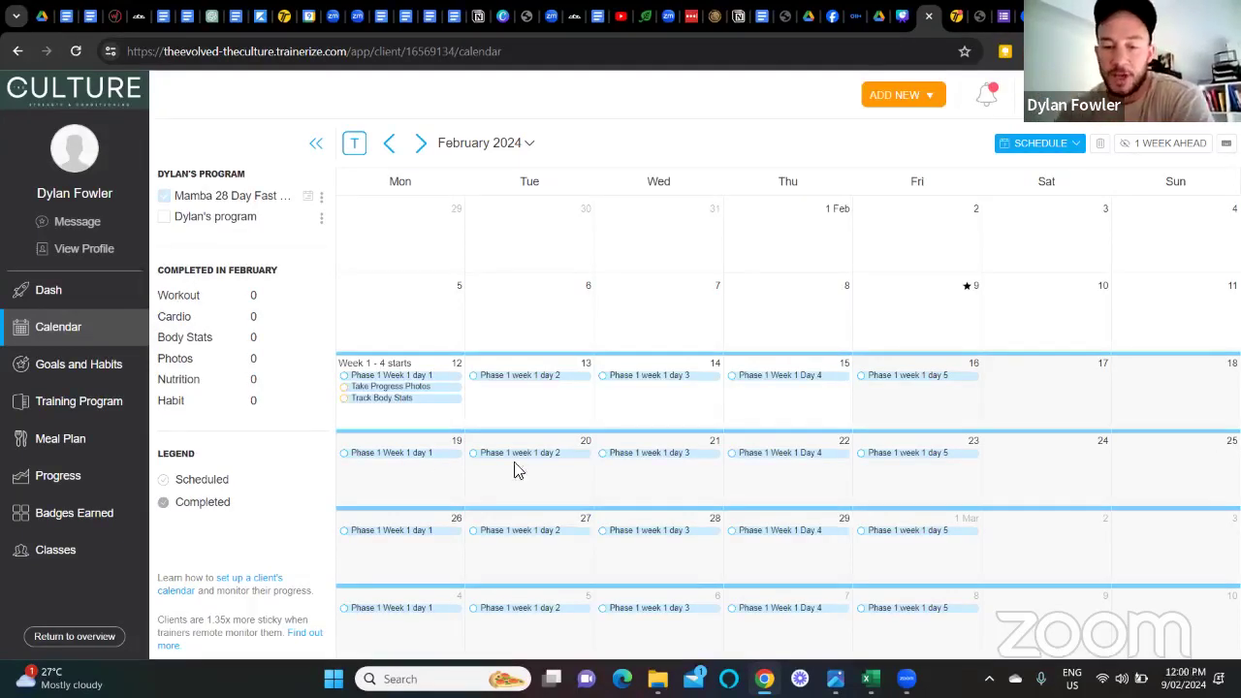
left_click(77, 364)
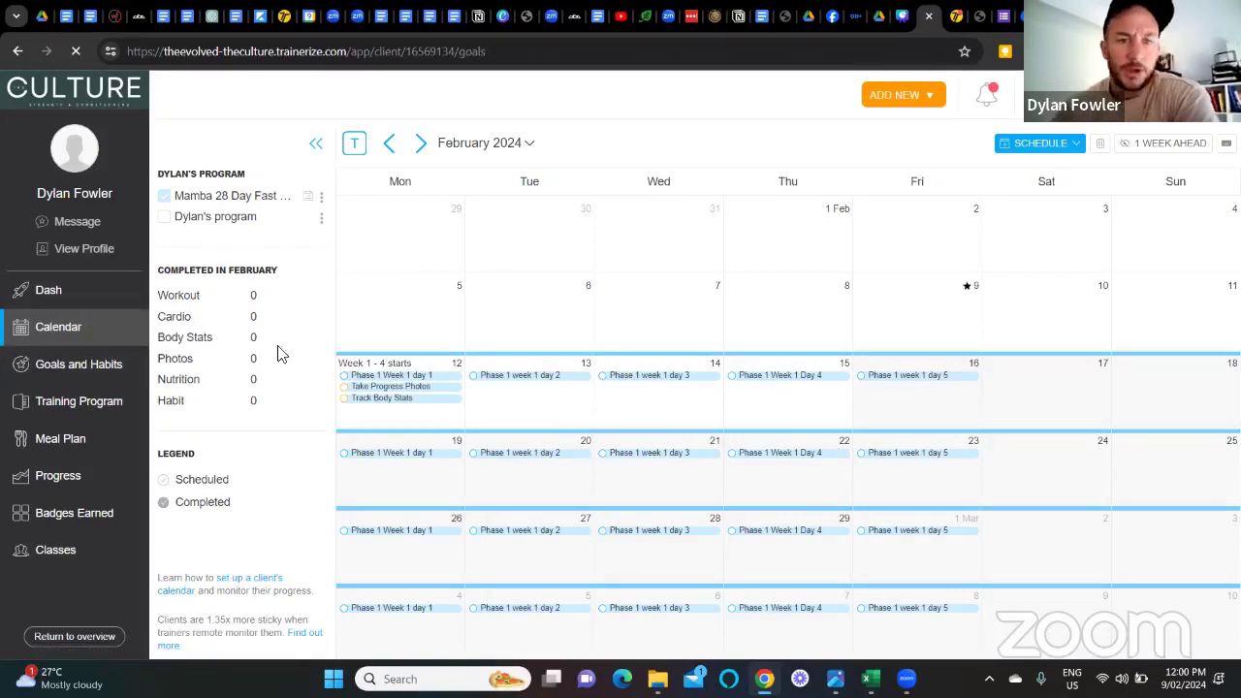
left_click(31, 366)
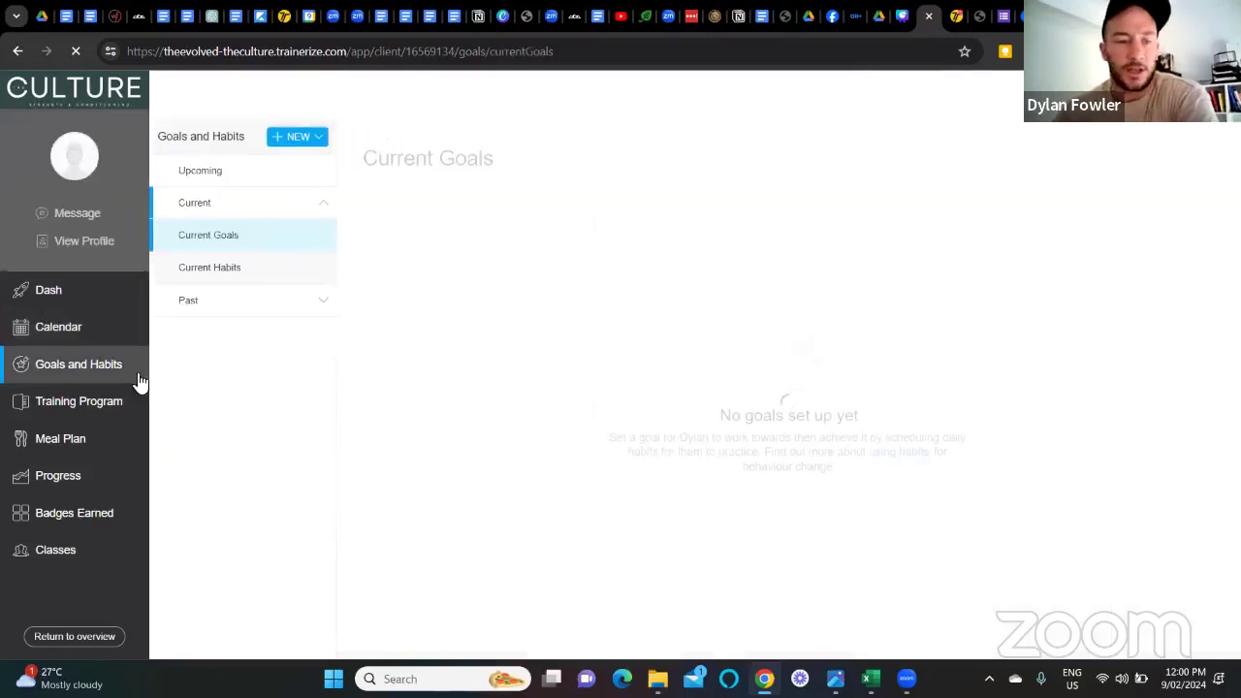
left_click(58, 329)
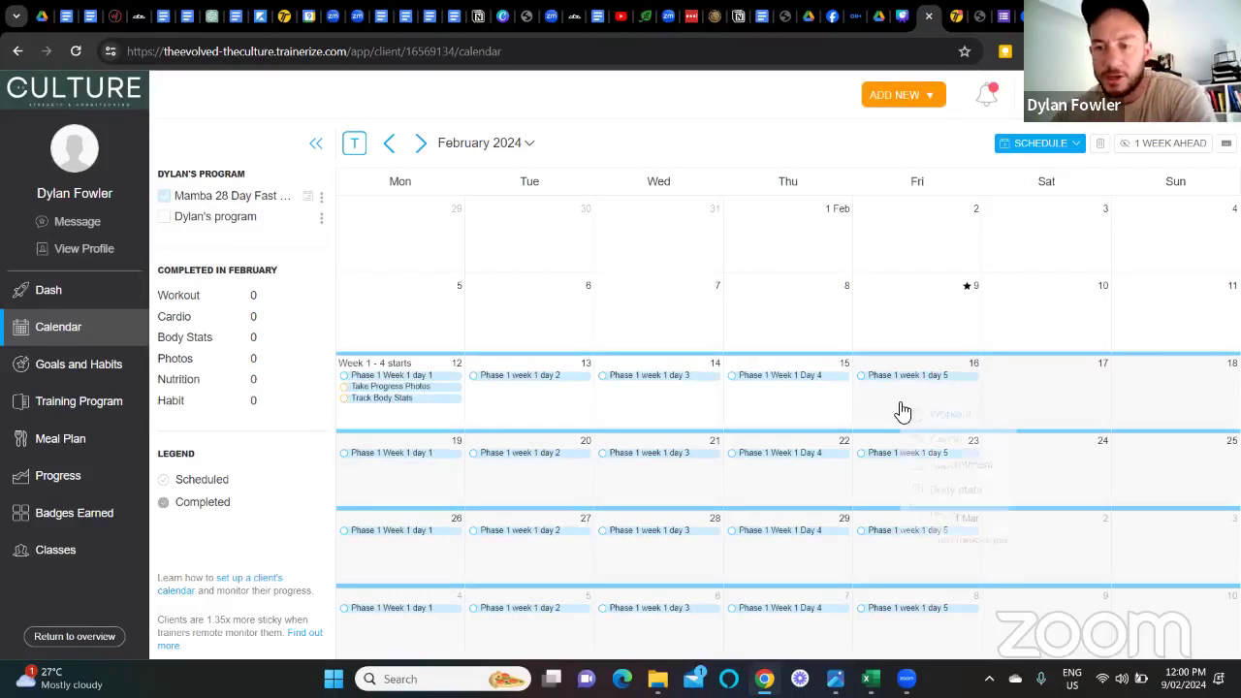
Copy the web address of the Online client feedback form and discard the auto message started for 16 February.
left_click(901, 412)
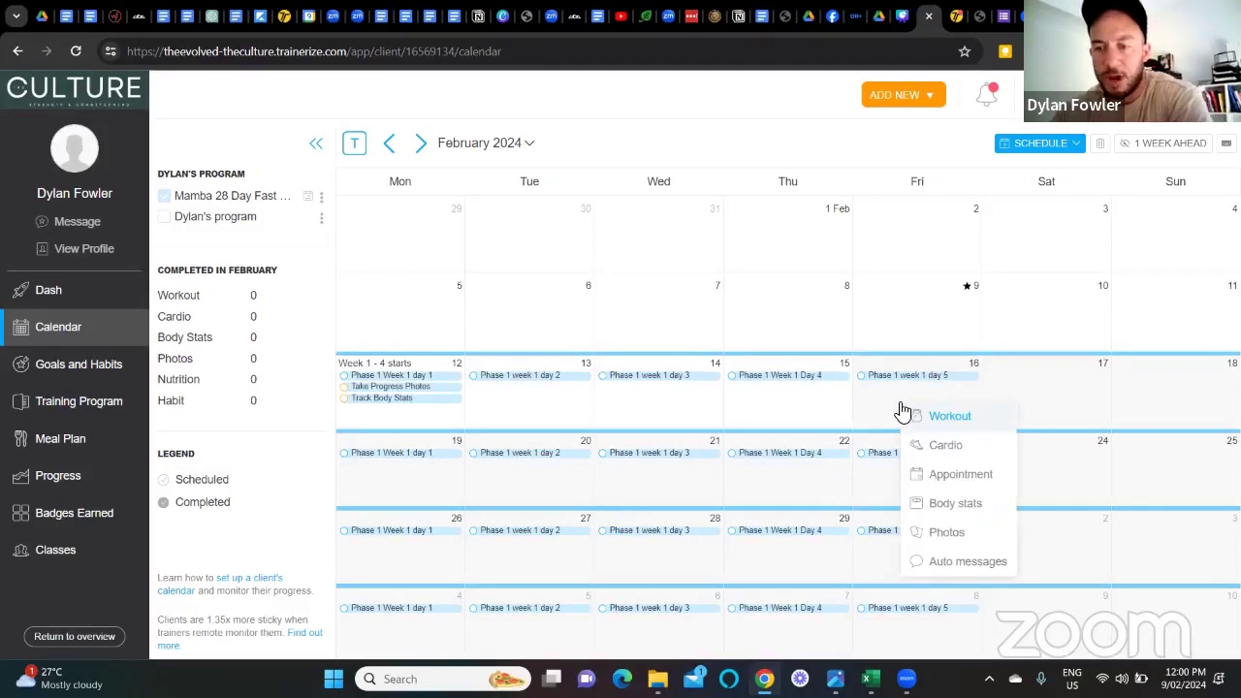
left_click(947, 564)
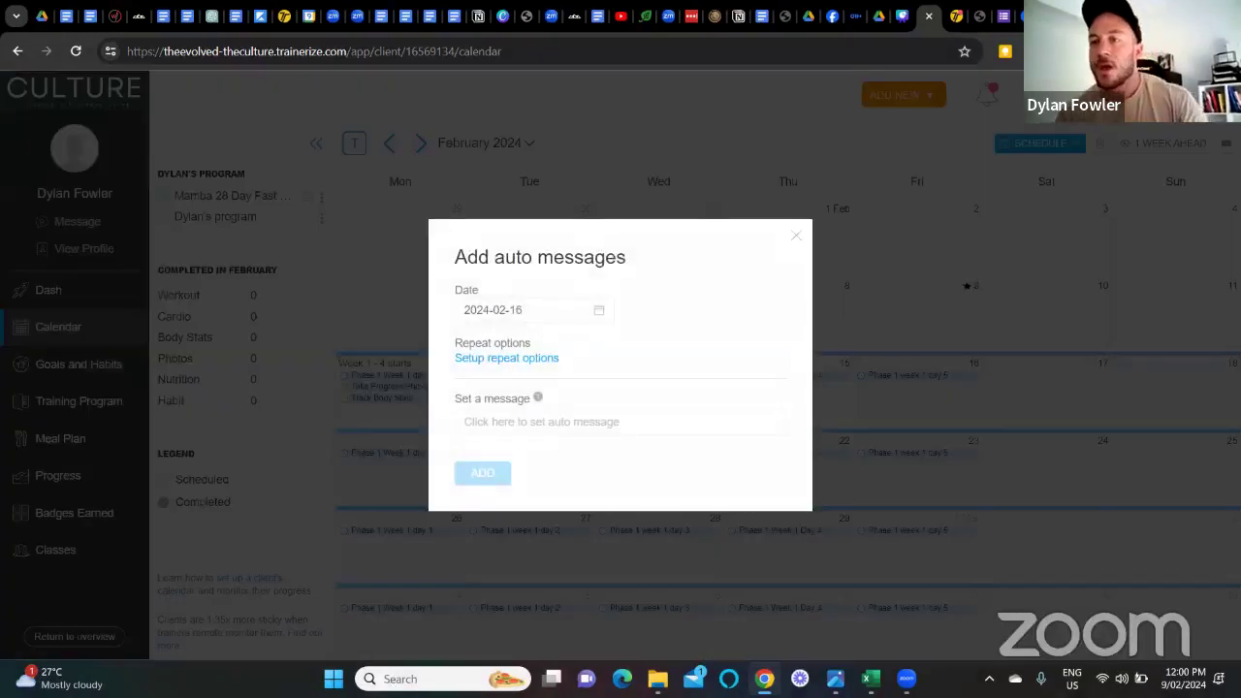
left_click(1003, 18)
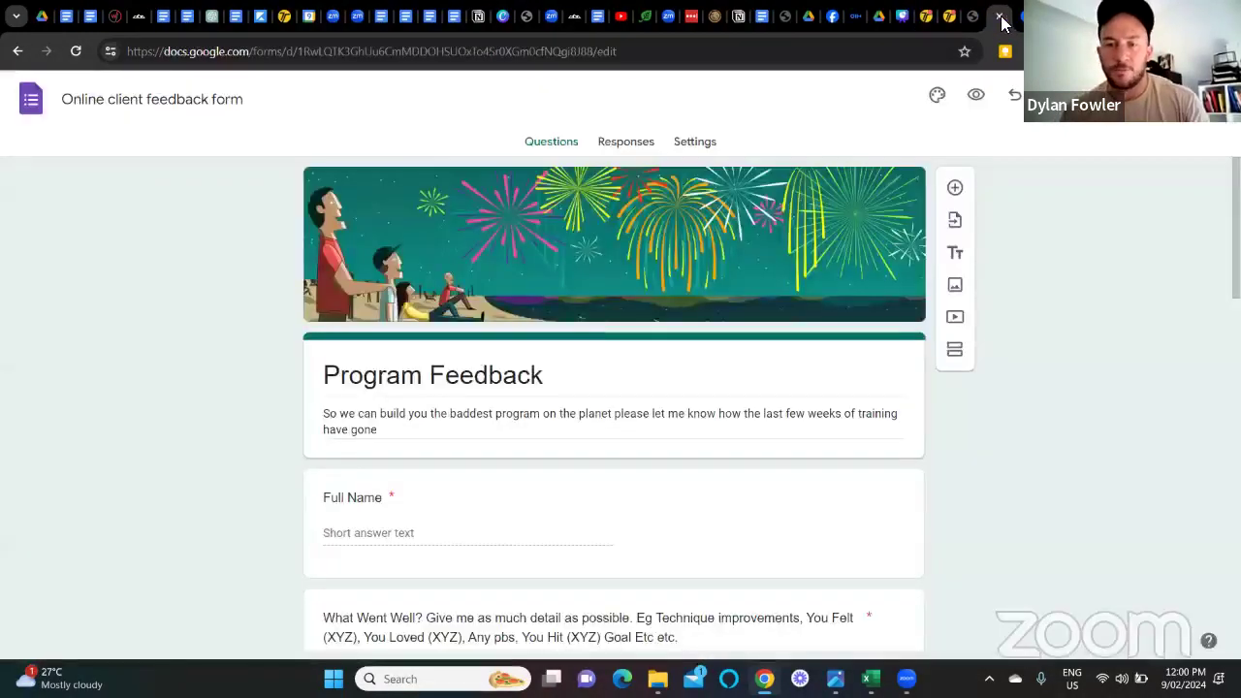
left_click(204, 51)
key("ctrl+c")
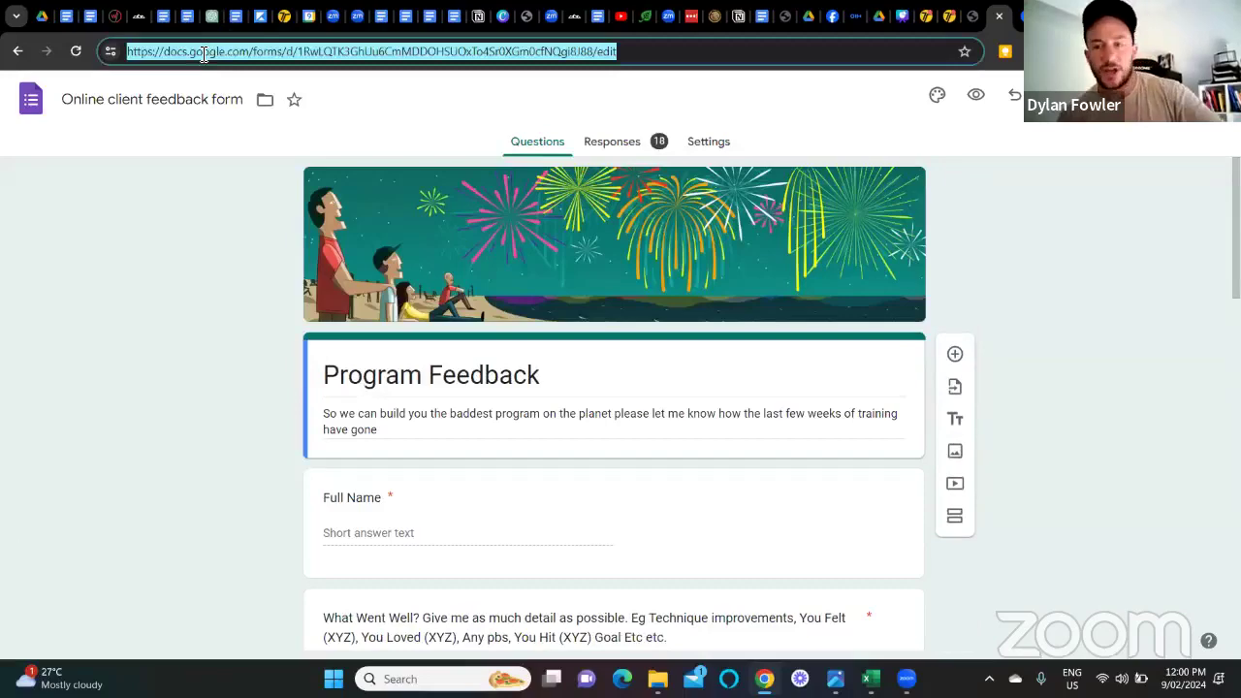
left_click(924, 18)
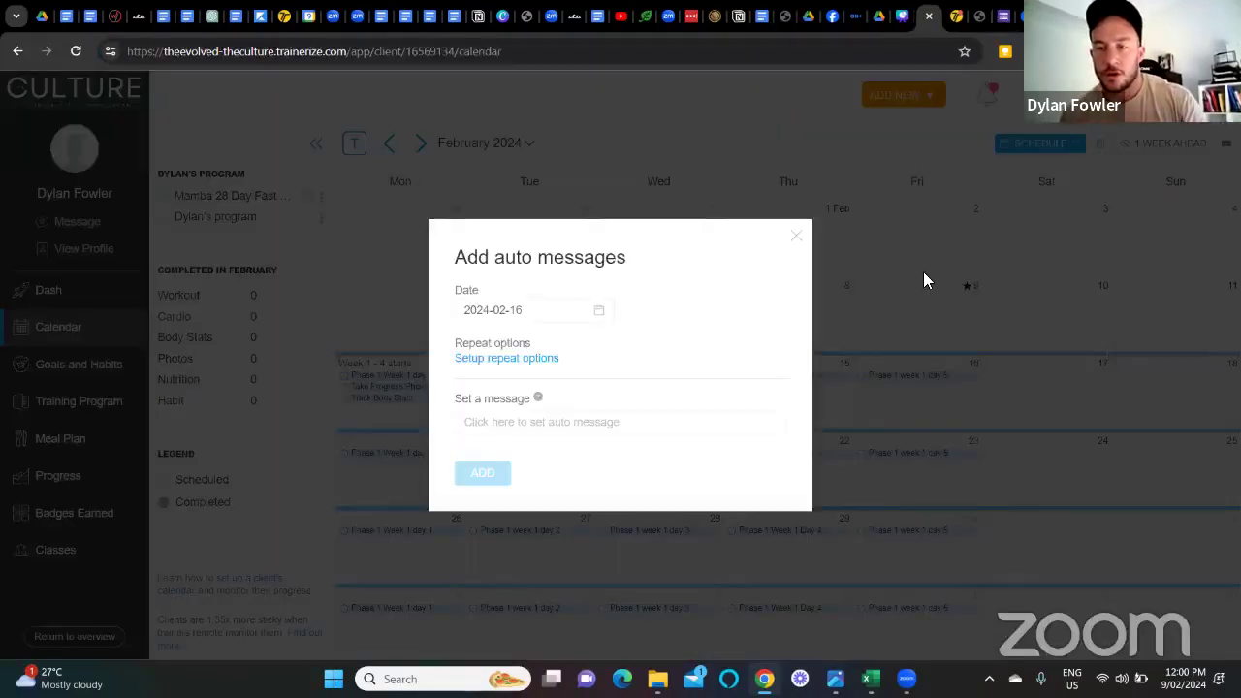
left_click(796, 237)
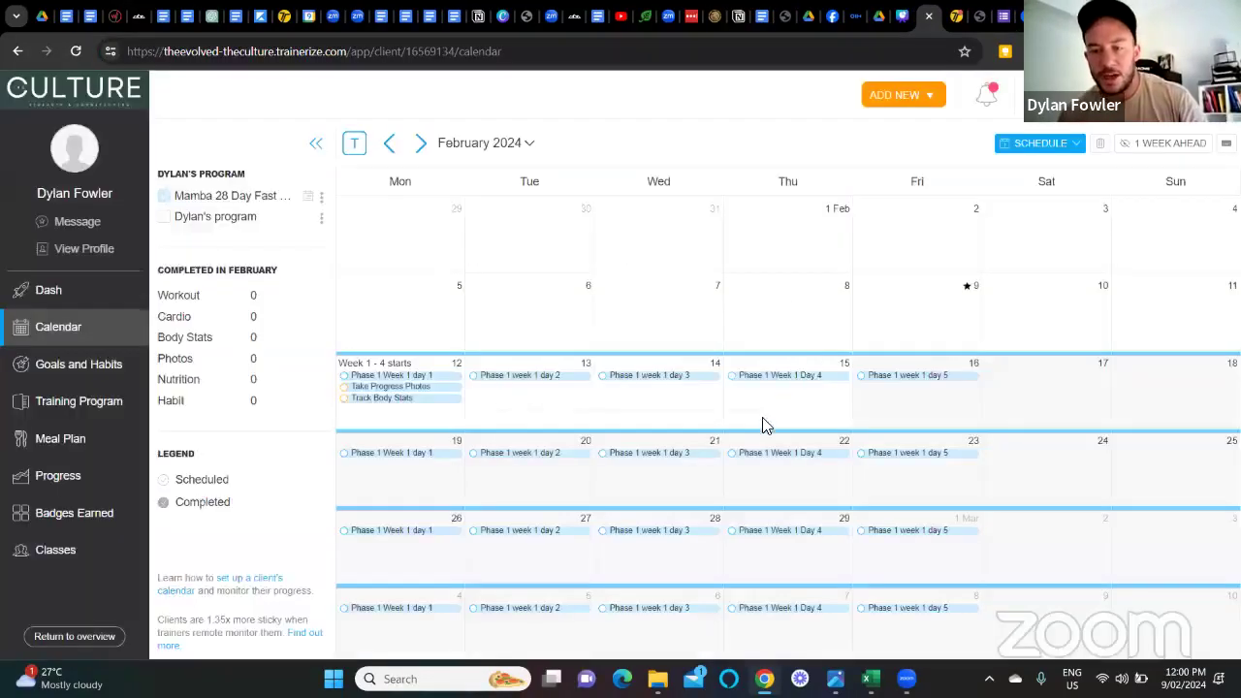
Start an auto message on 15 February 2024 that repeats every Thursday for 4 weeks.
left_click(771, 415)
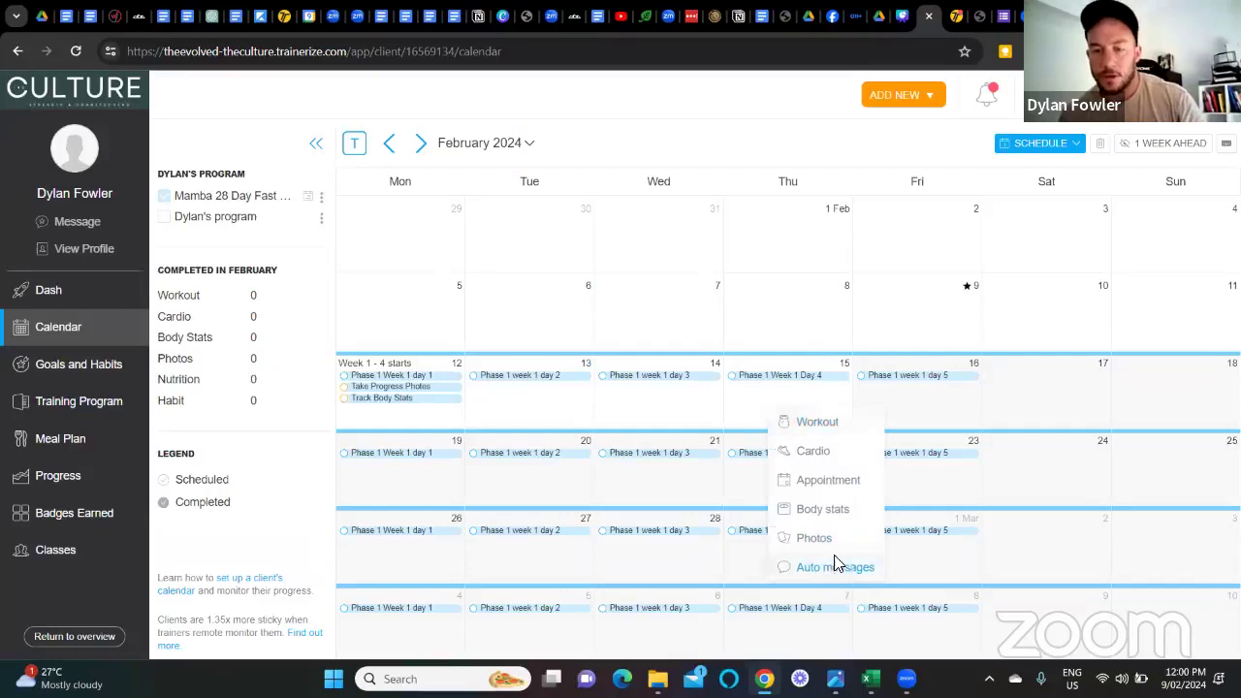
left_click(836, 565)
left_click(532, 357)
left_click(636, 368)
left_click(467, 426)
left_click(465, 536)
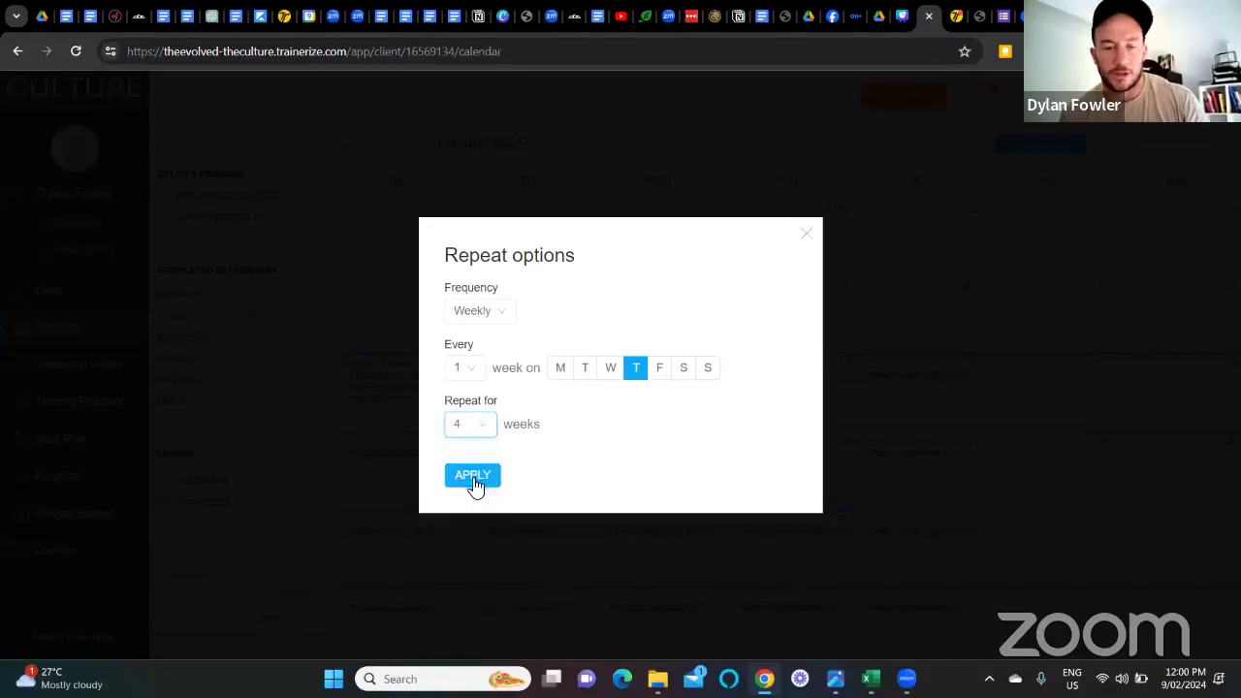
left_click(474, 476)
Name the auto message sequence "Complete your check in NOW".
left_click(552, 419)
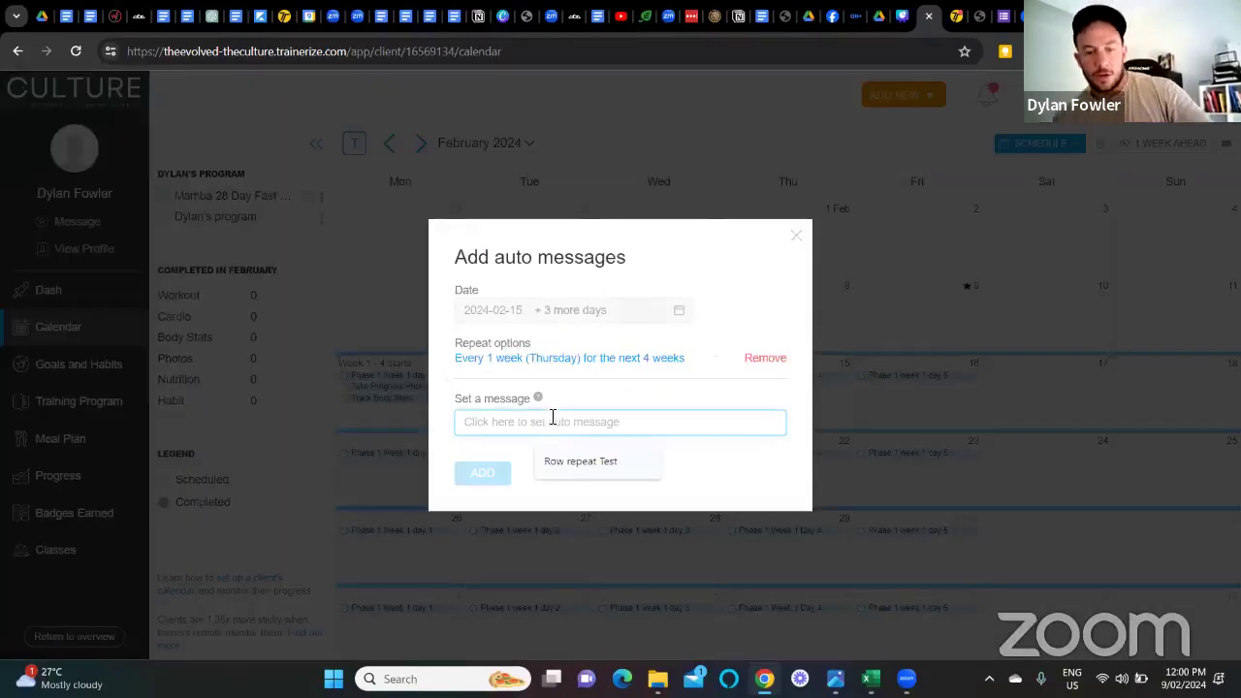
type("Com")
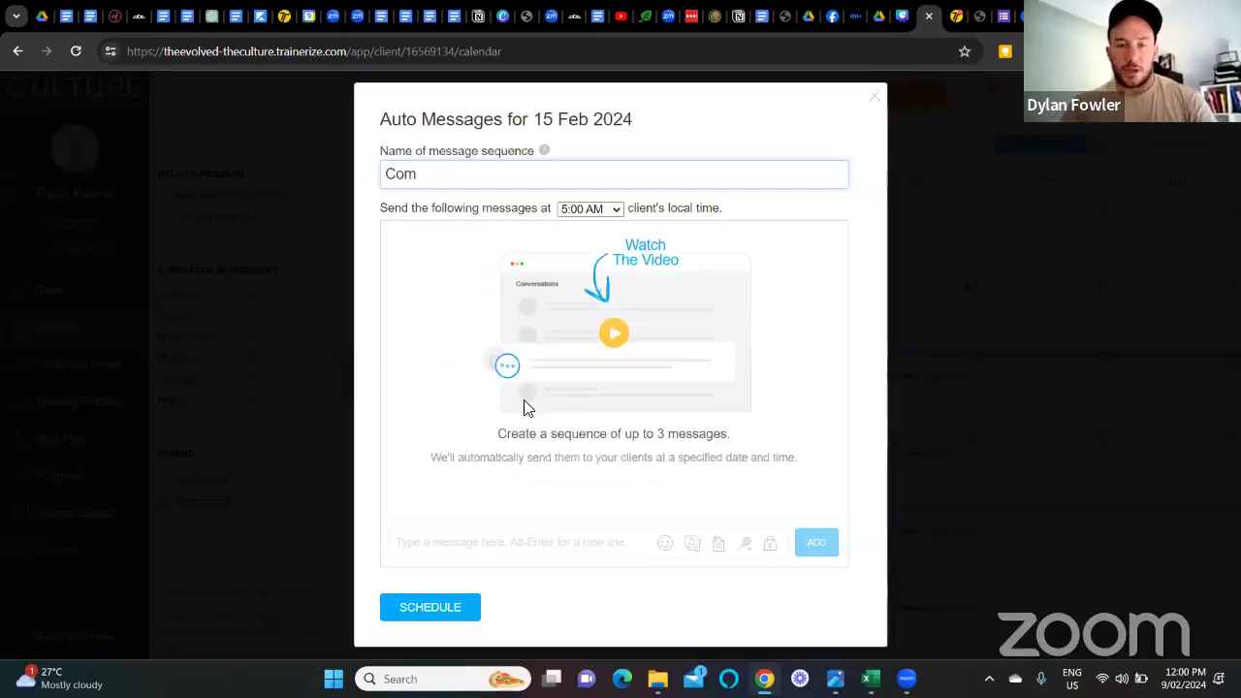
type("pletr")
key("BackSpace")
type("e yo")
key("BackSpace")
key("BackSpace")
key("BackSpace")
key("BackSpace")
key("BackSpace")
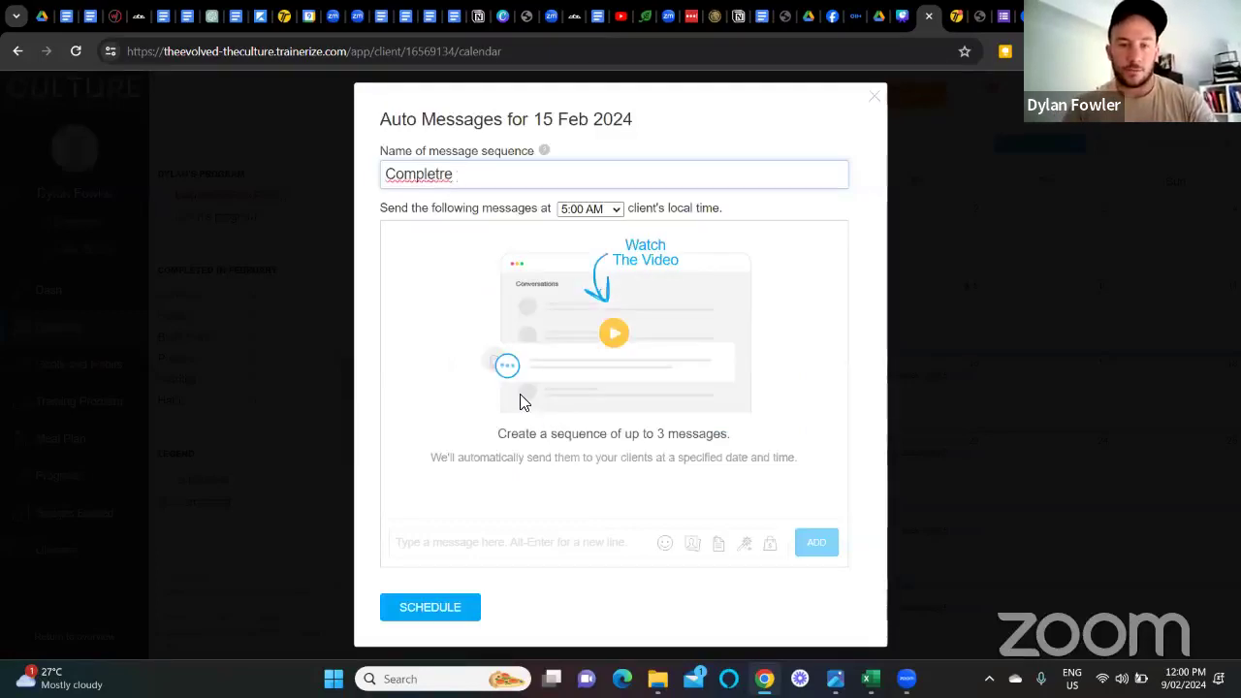
type("te your check in")
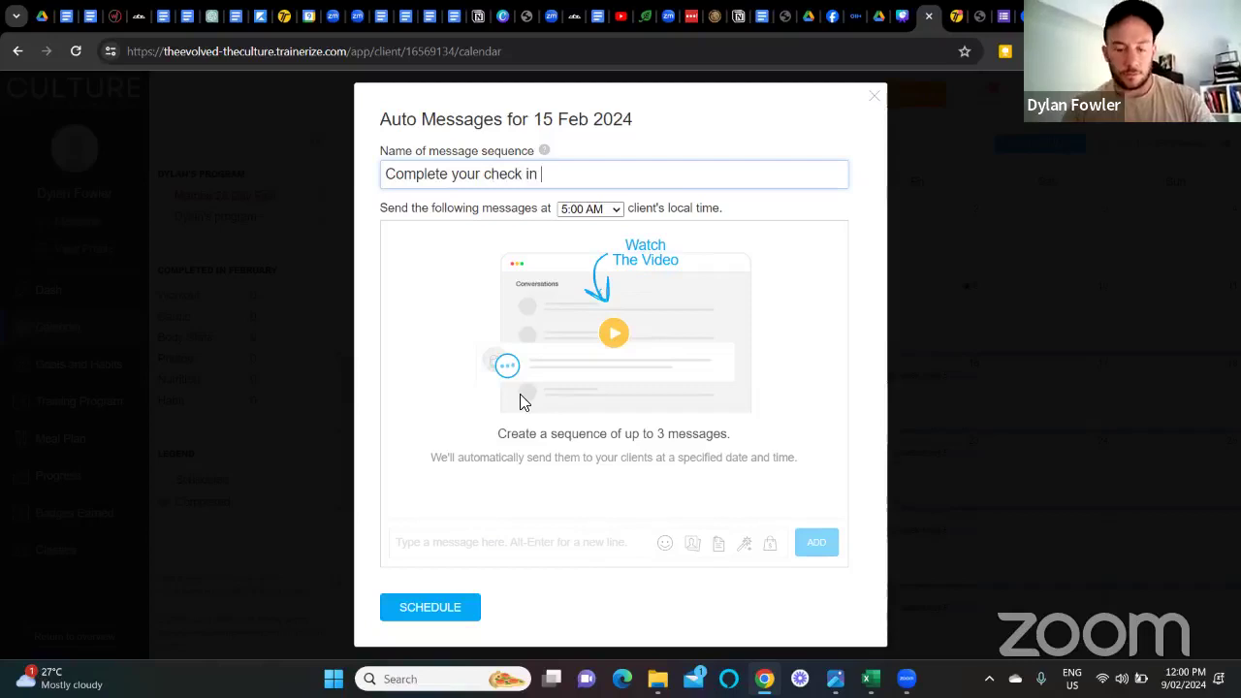
type(" NOW")
Enter the copied feedback form link as the message text and add it to the sequence.
left_click(476, 544)
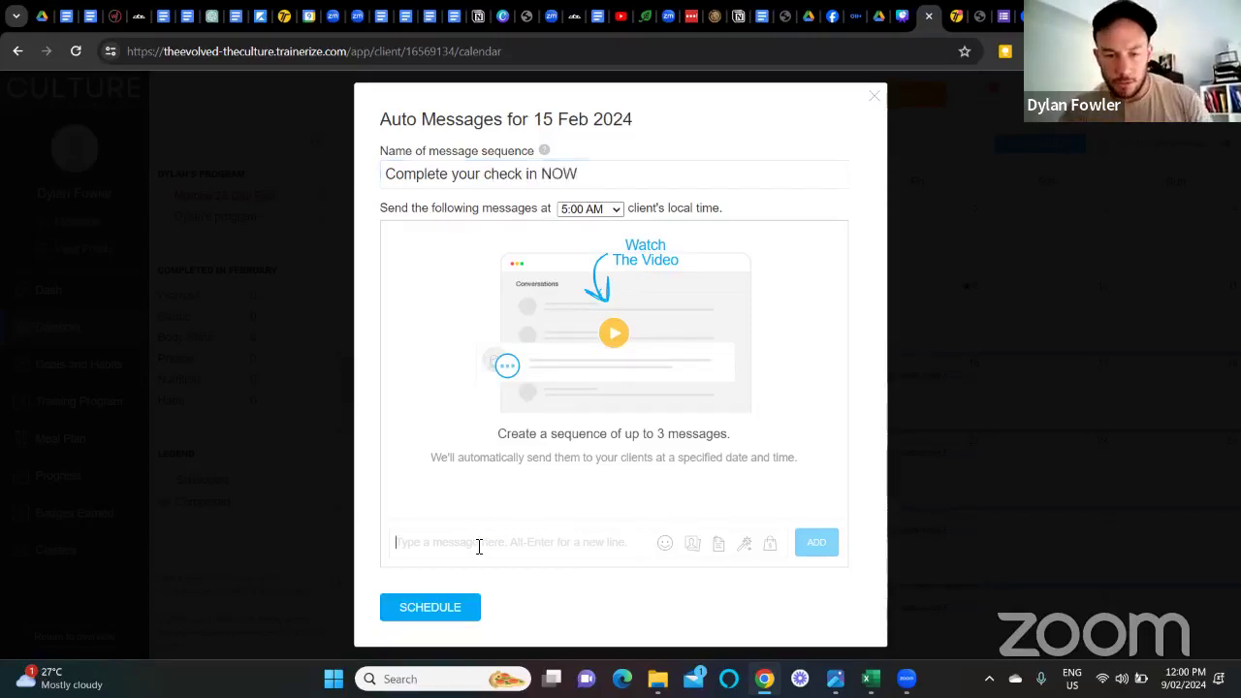
key("ctrl+v")
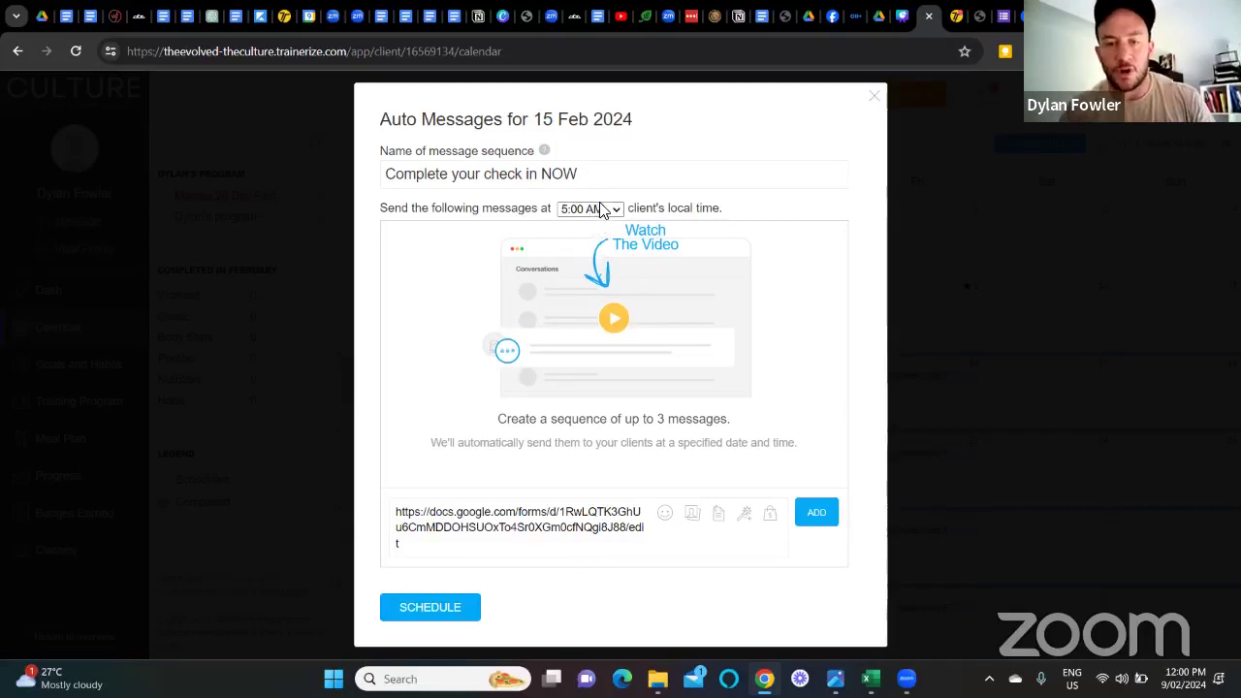
left_click_drag(602, 212, 614, 216)
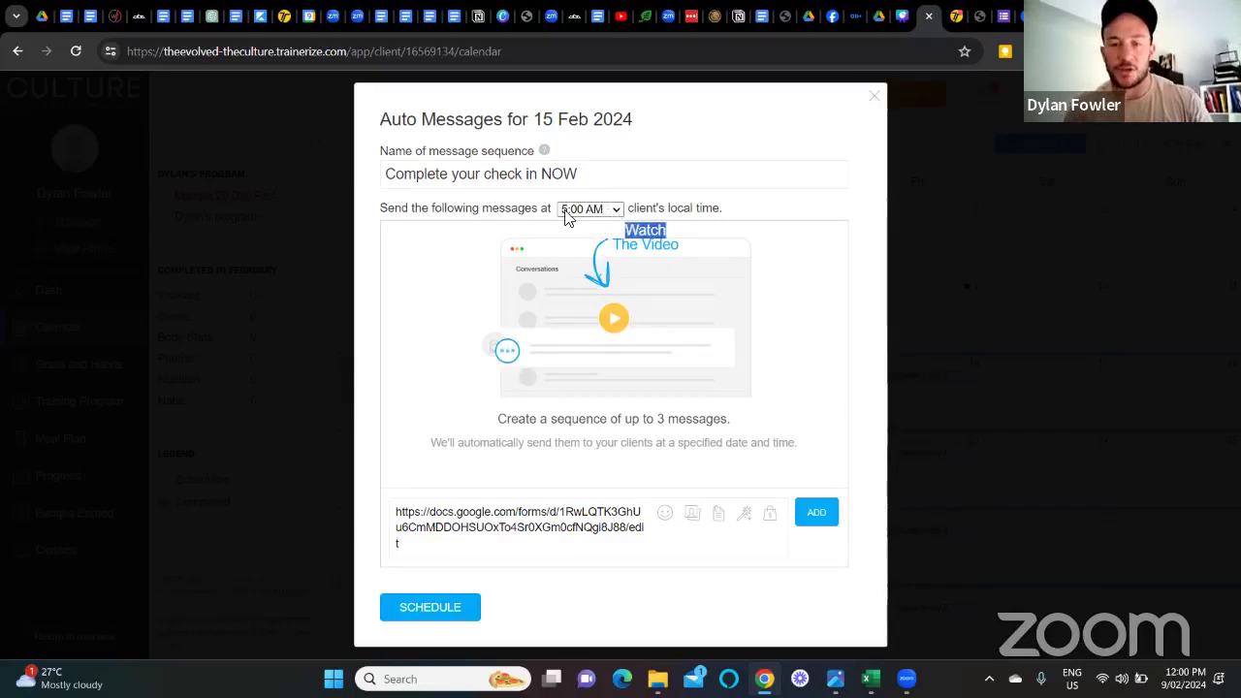
left_click(585, 215)
left_click_drag(584, 215, 616, 215)
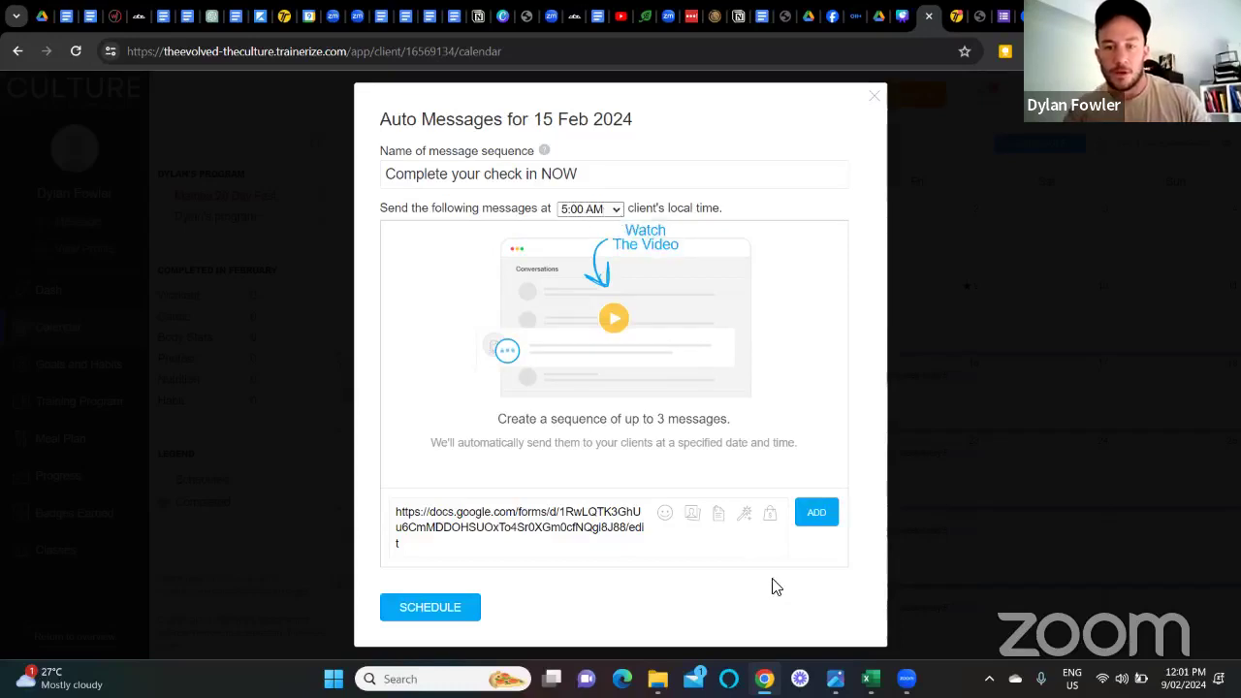
left_click(816, 511)
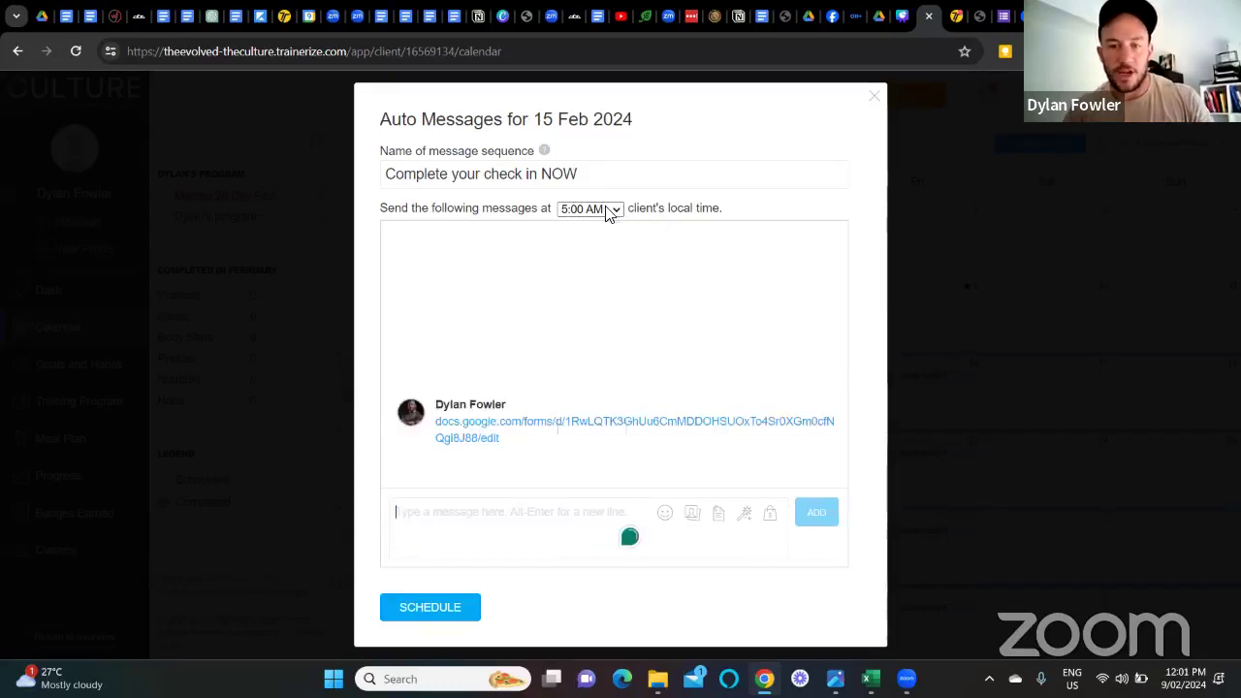
Check the send time options, schedule the check-in message sequence, and add it to the client's calendar.
left_click(611, 208)
left_click(593, 429)
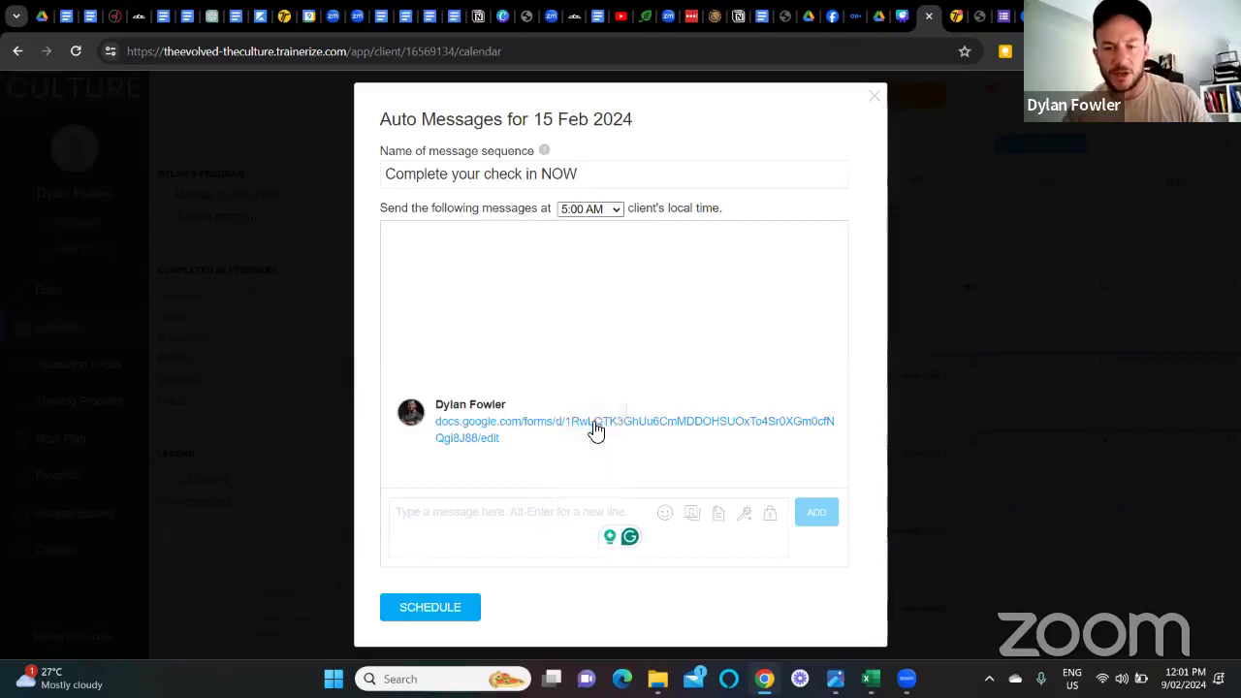
left_click(430, 607)
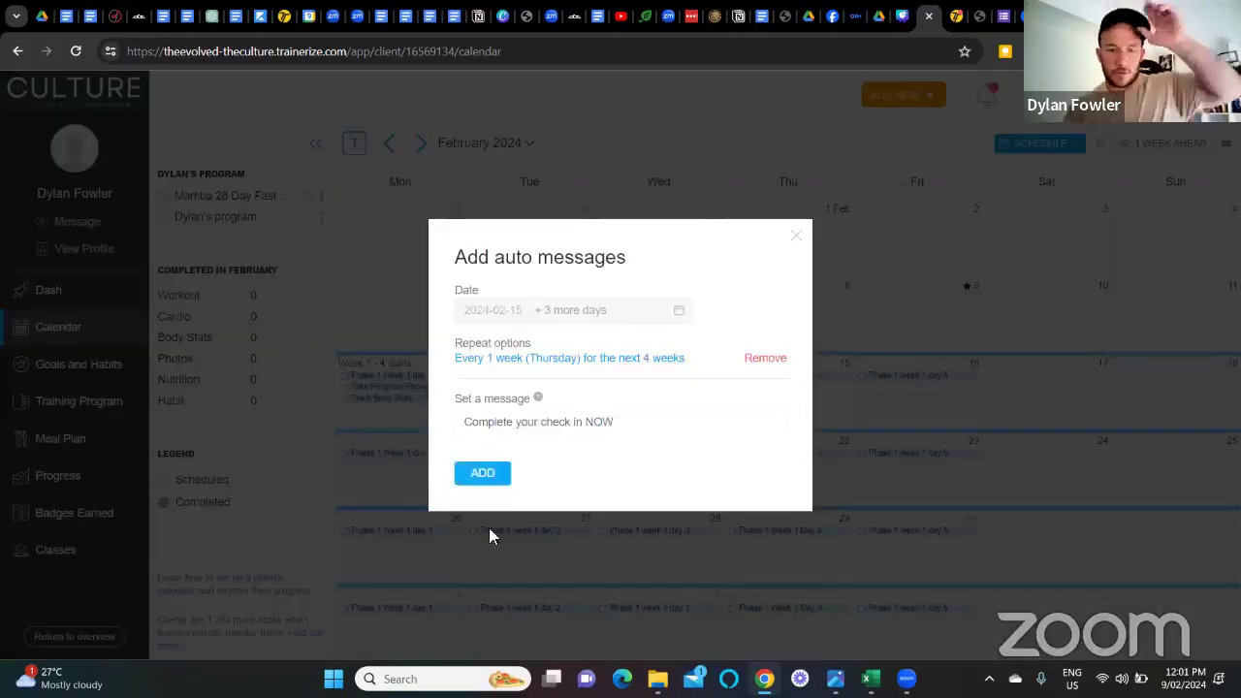
left_click(485, 472)
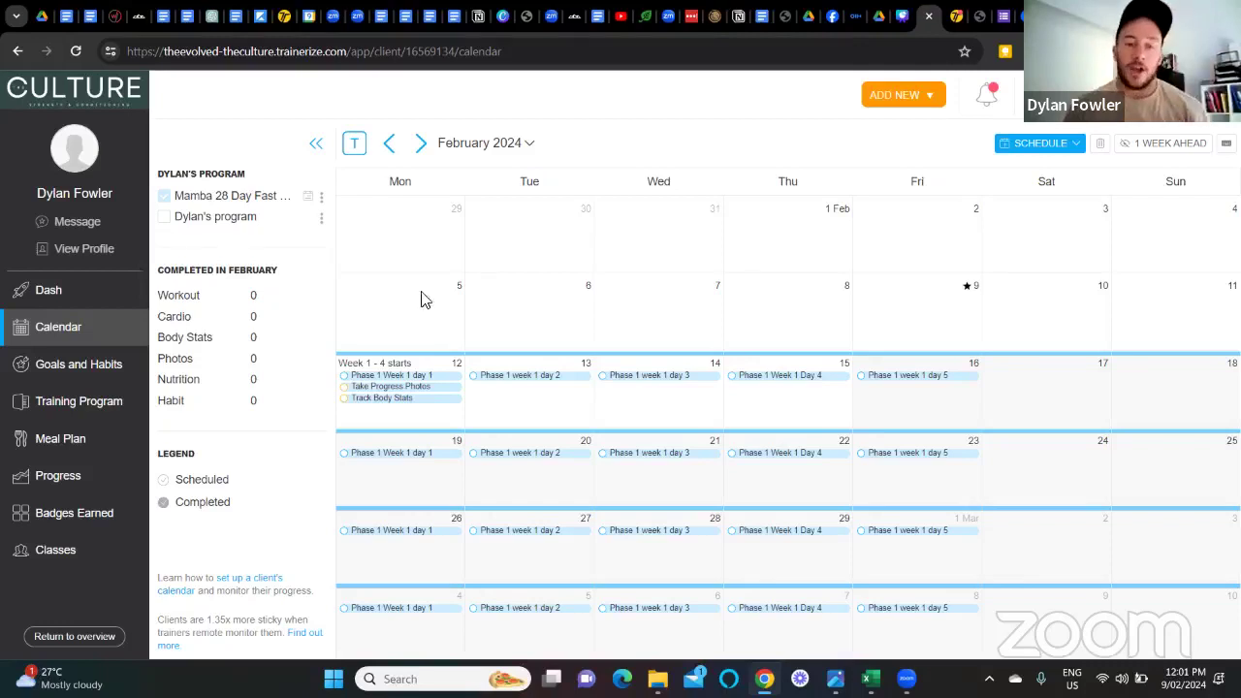
Review the Phase 1 Week 1 day 1 workout scheduled for 12 February, including its instructions, exercises and sets.
left_click(407, 375)
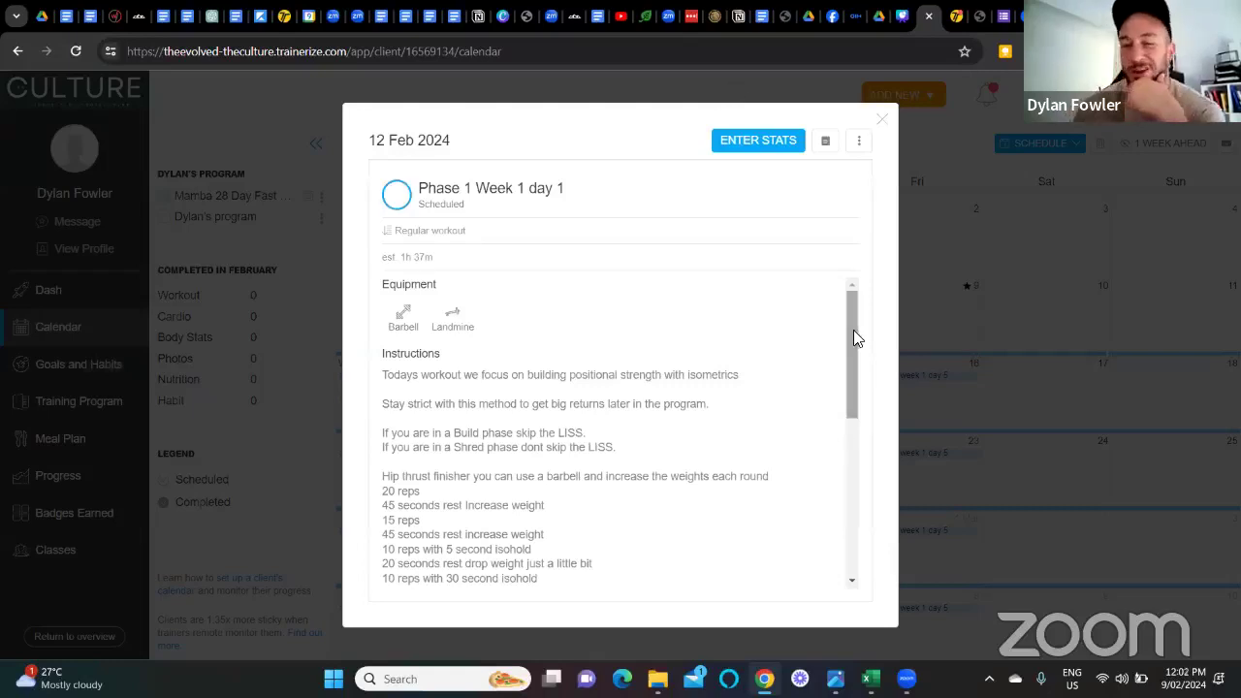
left_click_drag(849, 347, 844, 442)
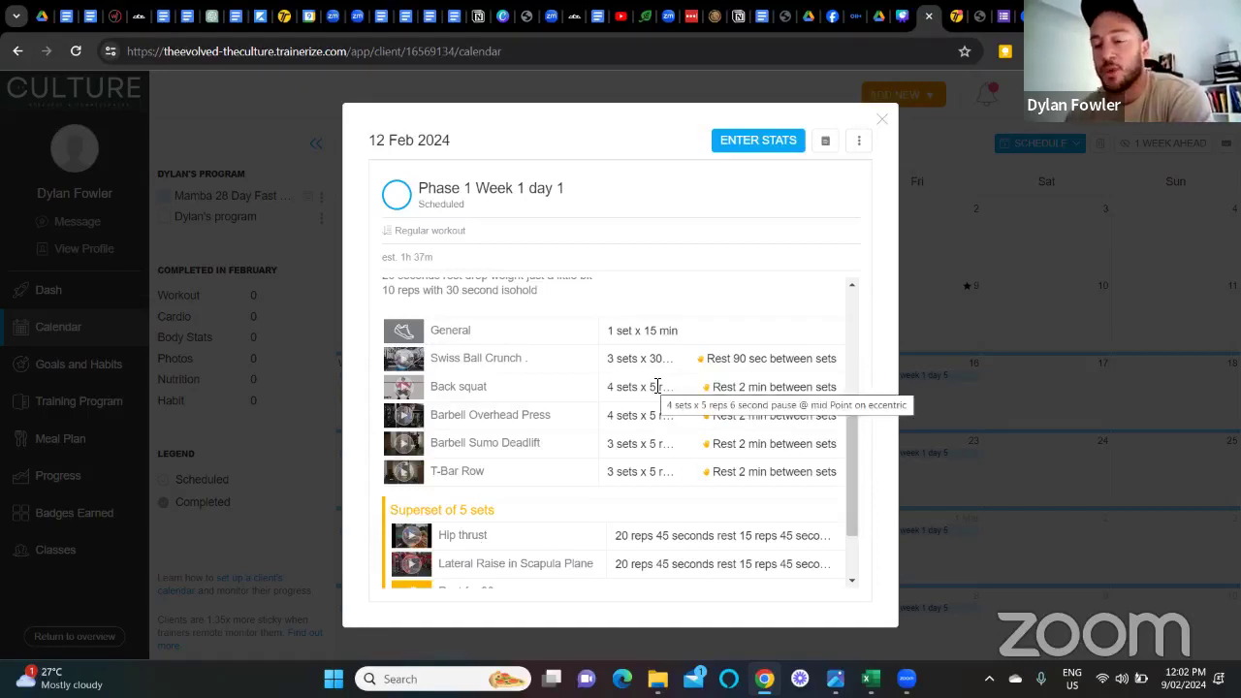
left_click(879, 122)
Review the Phase 1 week 1 day 2 workout on 13 February, including the supersets and tempo notes.
left_click(523, 376)
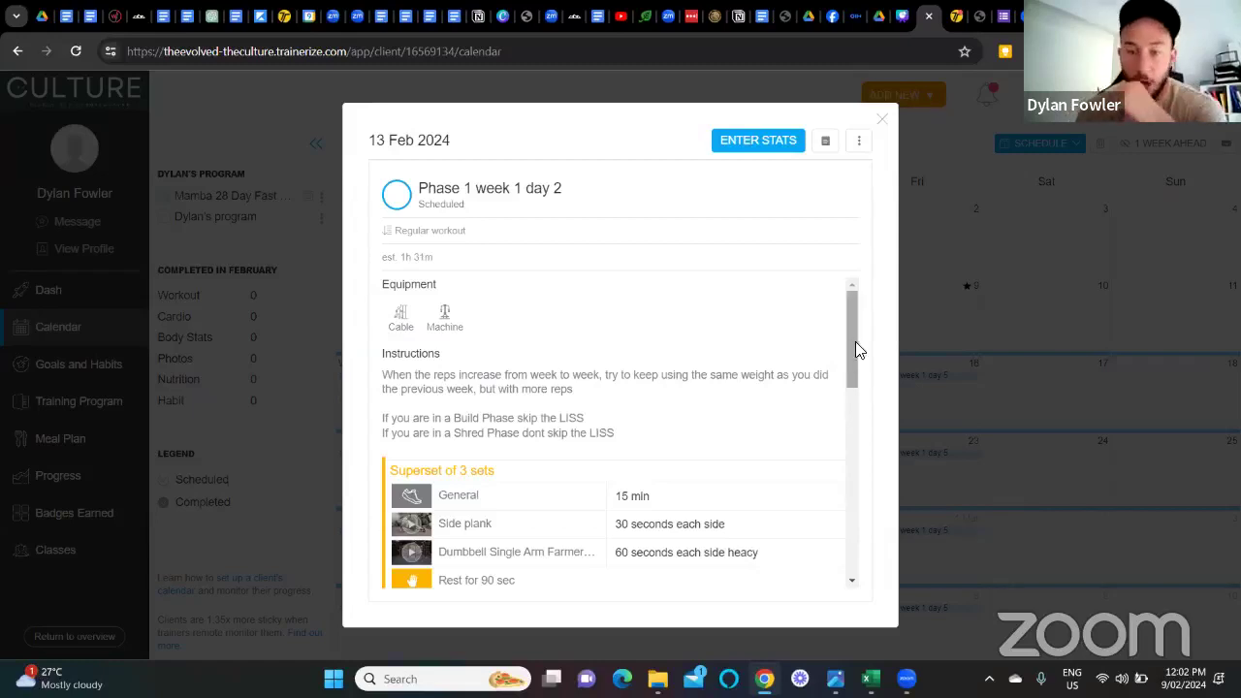
left_click_drag(850, 339, 842, 477)
left_click_drag(734, 434, 778, 435)
left_click(778, 435)
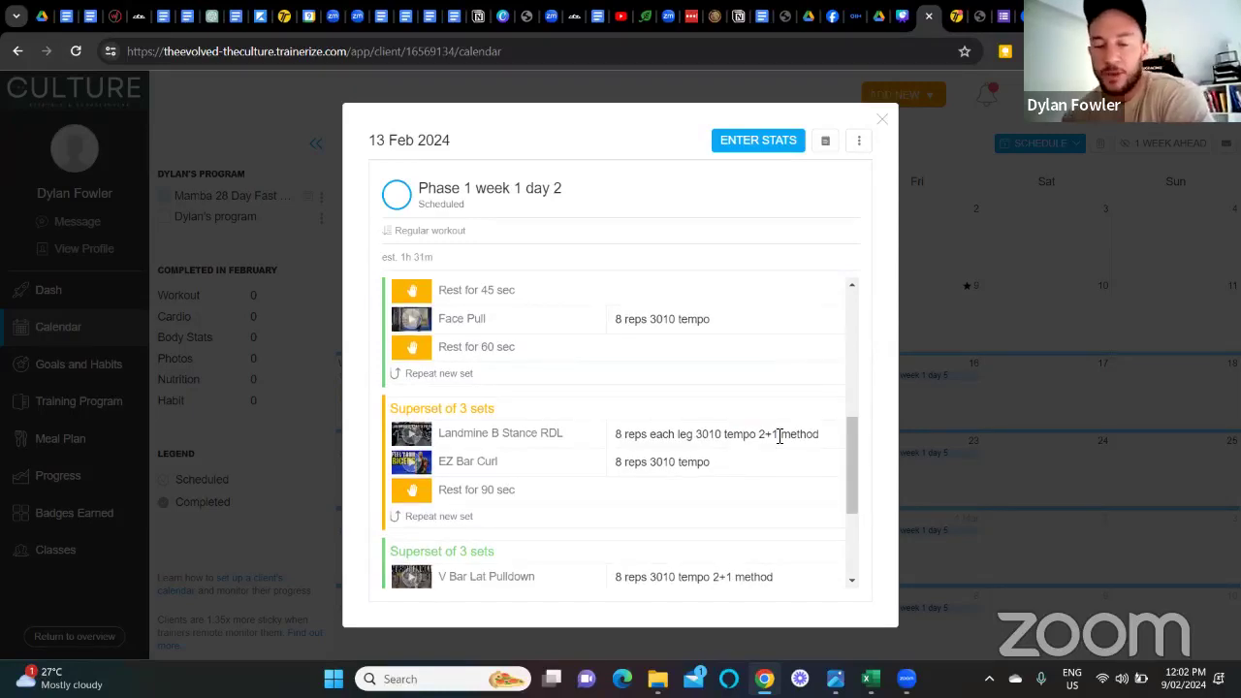
left_click_drag(852, 446, 855, 528)
left_click(880, 119)
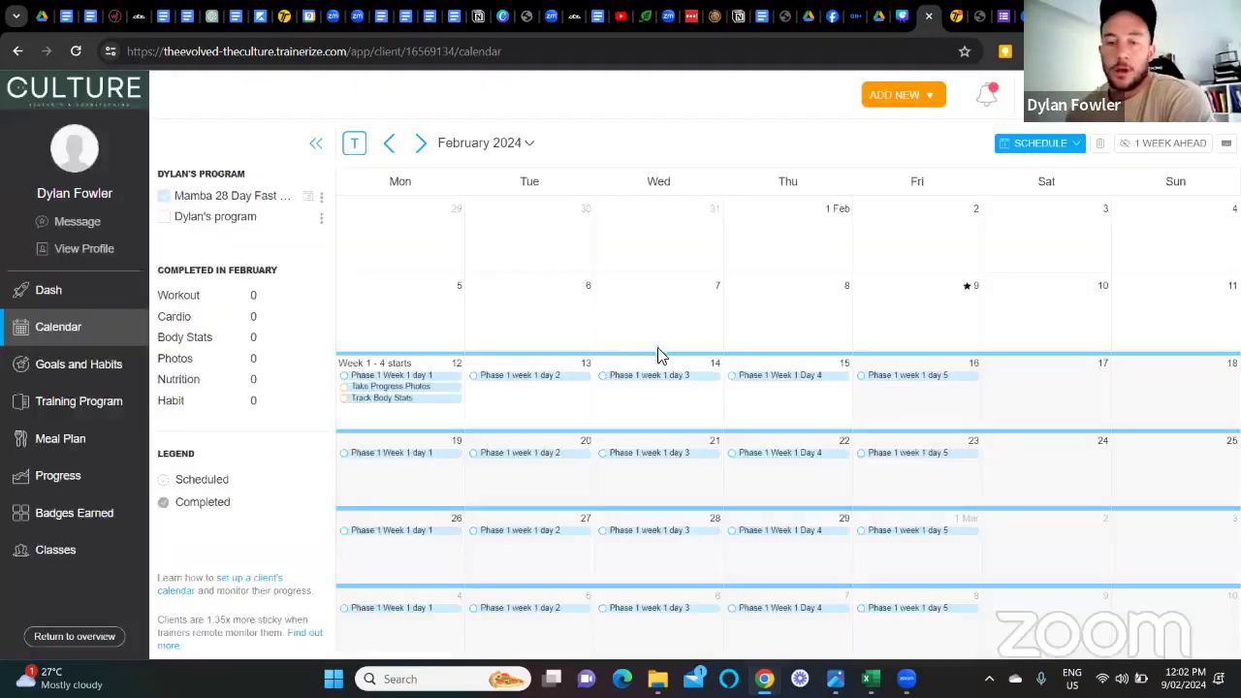
Review the instructions and exercises of the Phase 1 week 1 day 3 workout on 14 February.
left_click(669, 376)
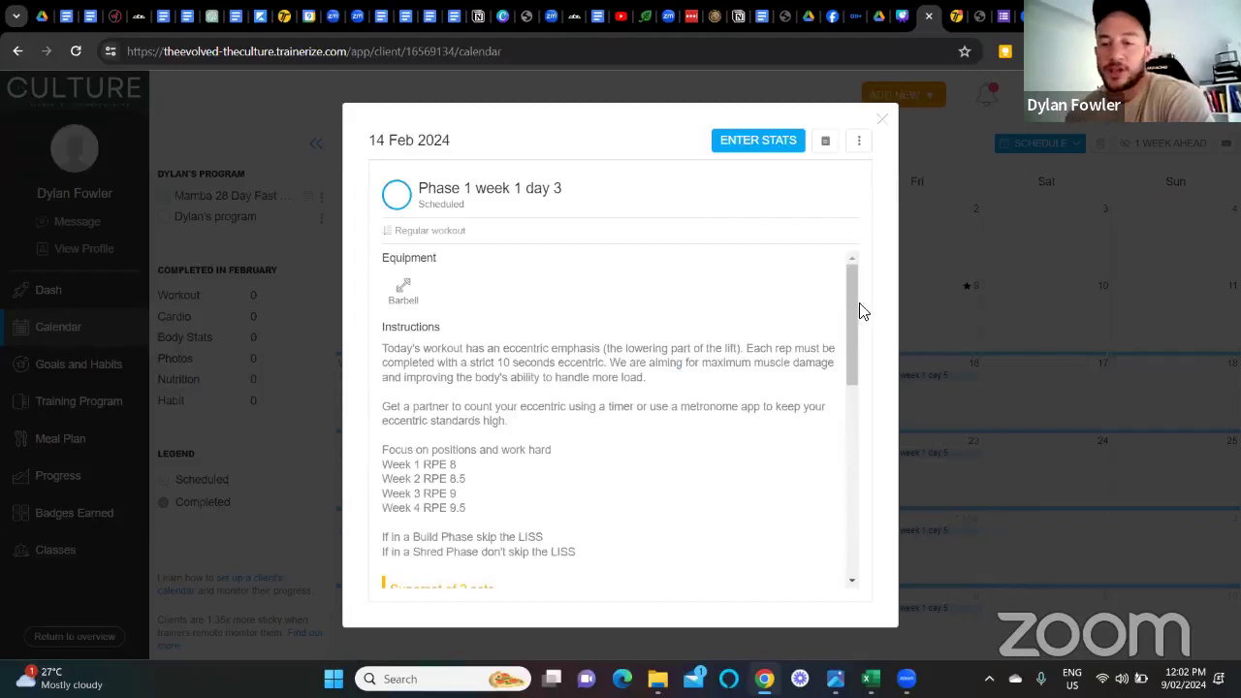
left_click_drag(848, 321, 825, 460)
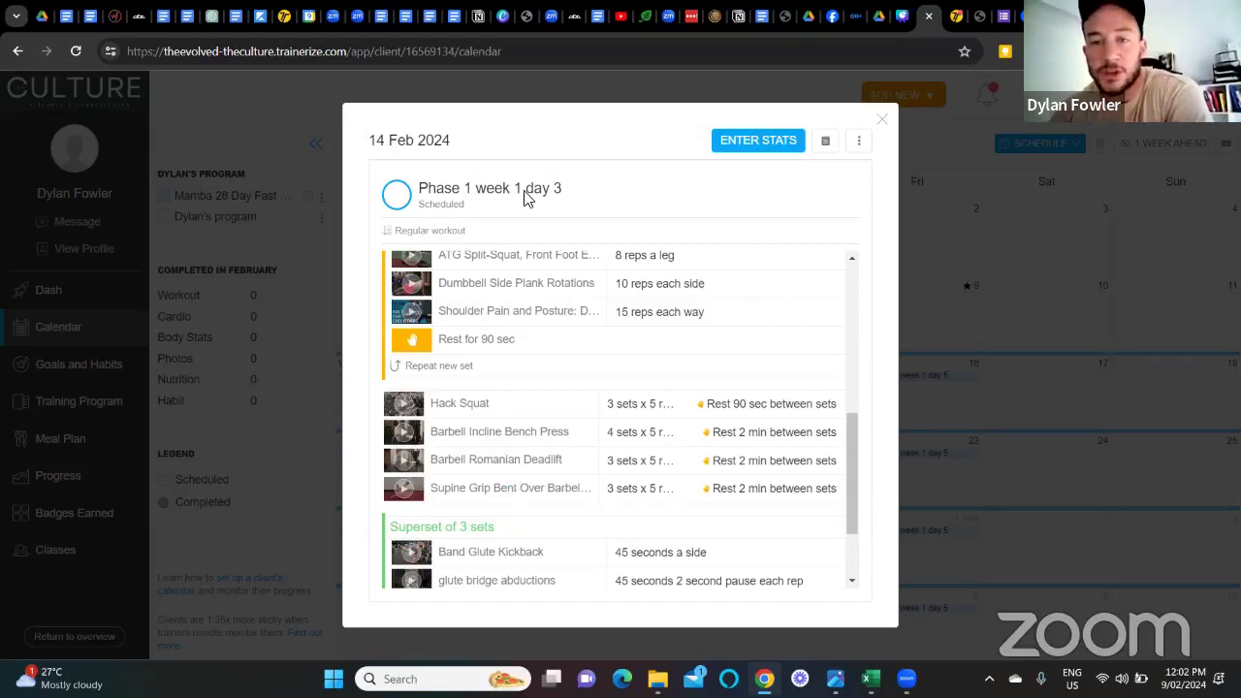
left_click(881, 119)
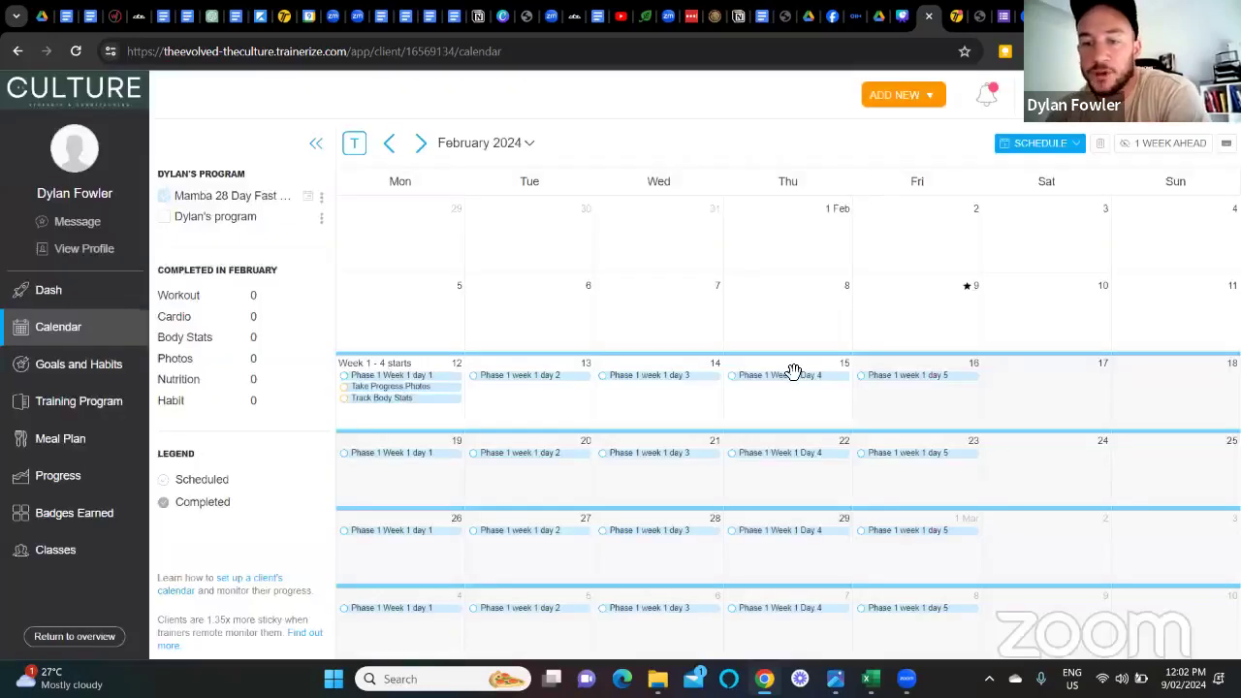